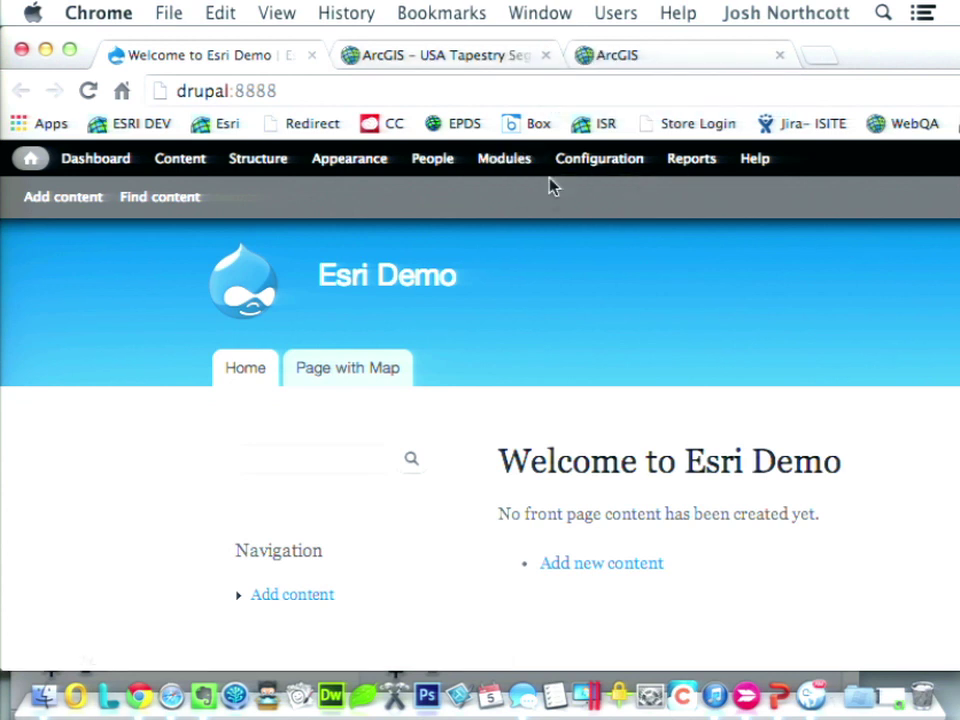
# Open the Esri Maps settings from the Media section of the site's configuration.
pyautogui.click(616, 167)
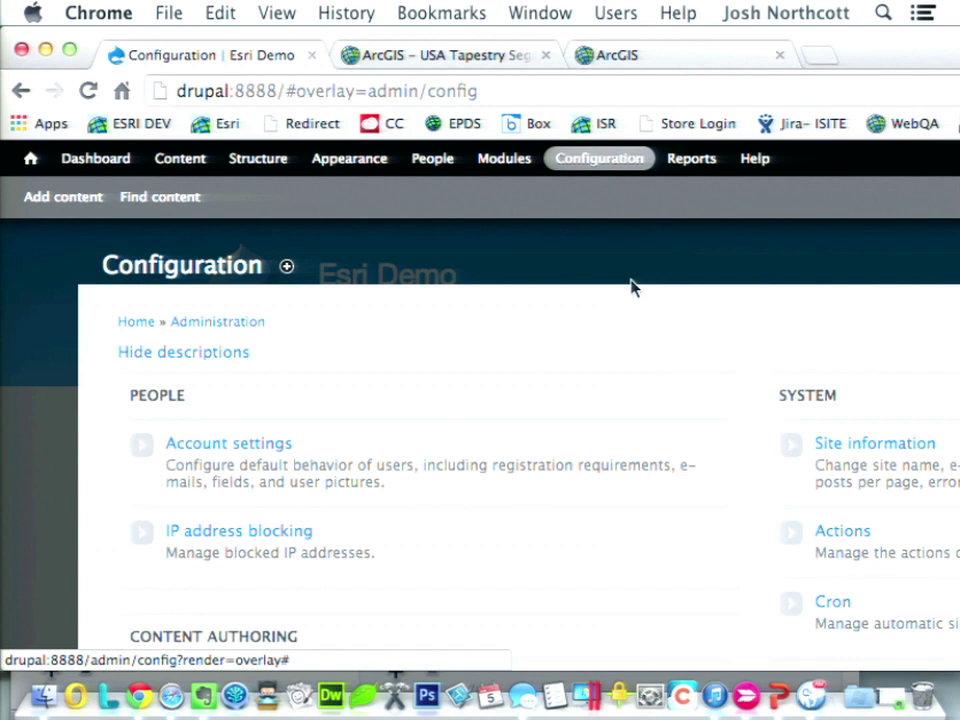
pyautogui.scroll(-1, 629, 368)
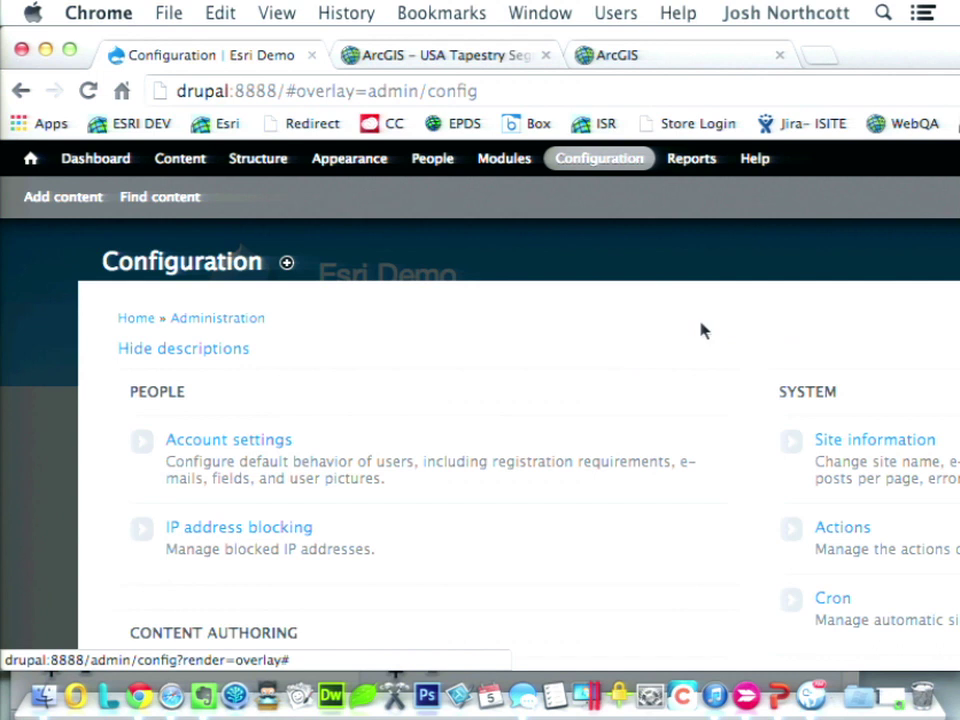
pyautogui.scroll(-3, 701, 329)
pyautogui.scroll(-10, 703, 330)
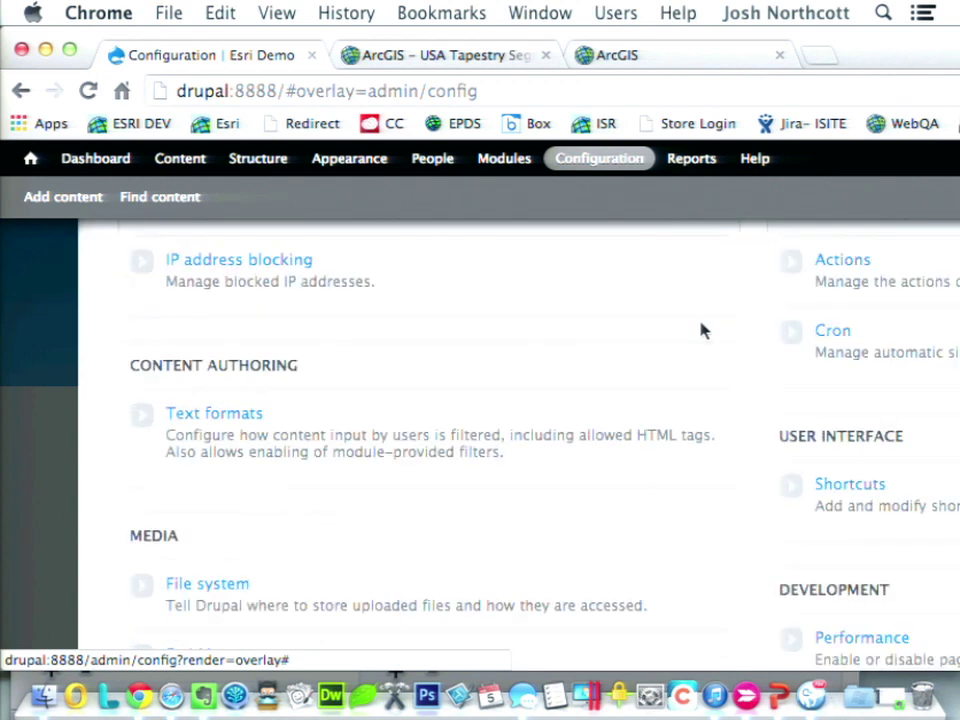
pyautogui.scroll(-2, 701, 328)
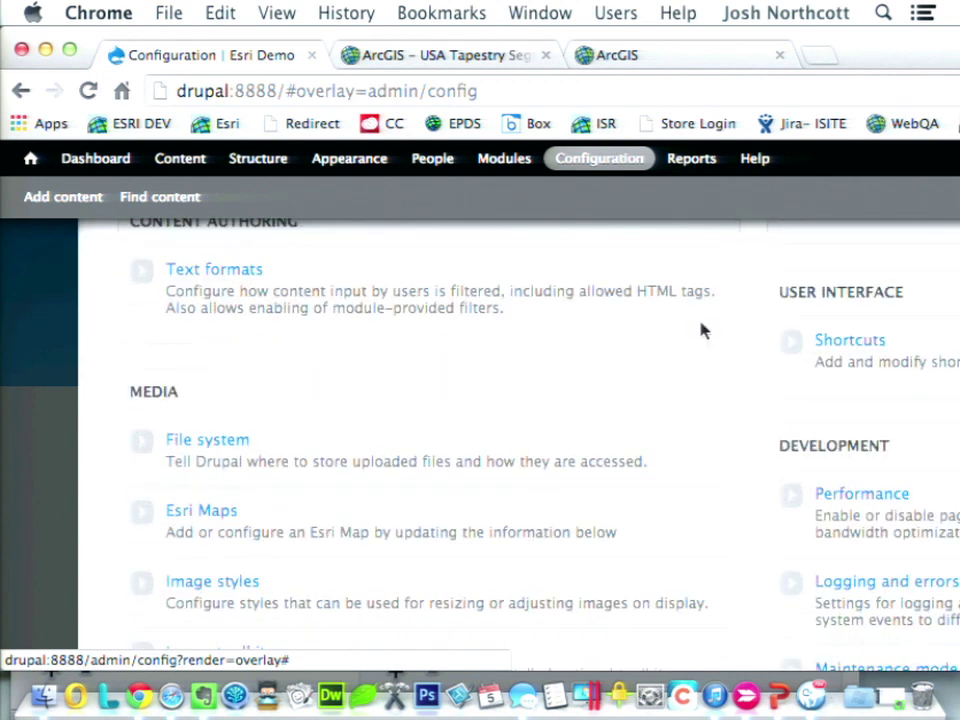
pyautogui.click(197, 511)
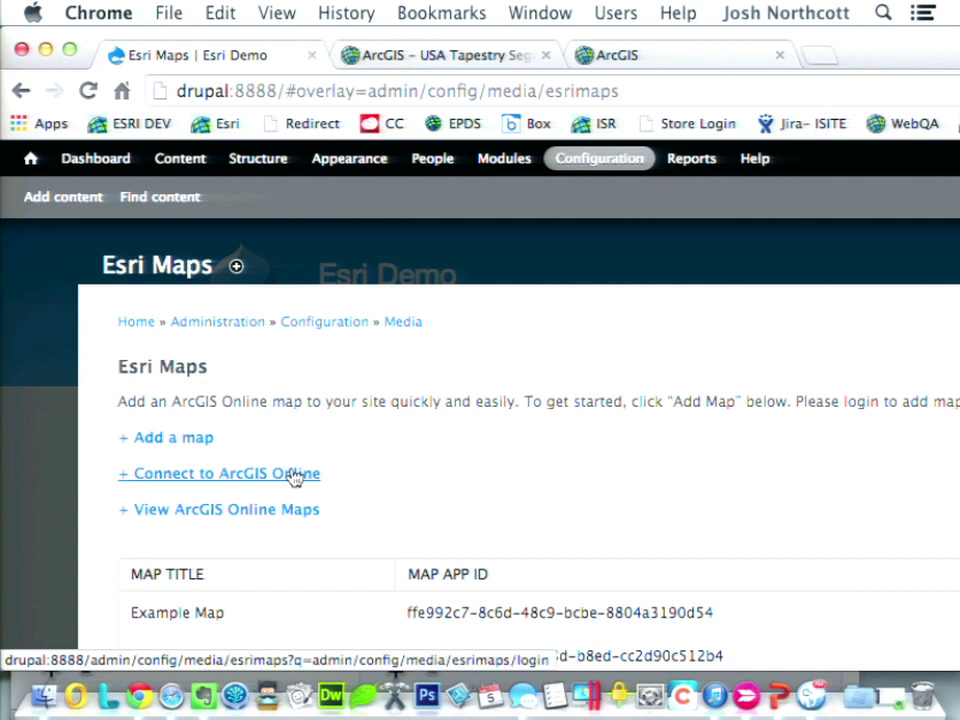
# Look at the open USA Tapestry Segmentation web map and the ArcGIS features page, and return to the Esri Maps settings.
pyautogui.click(436, 56)
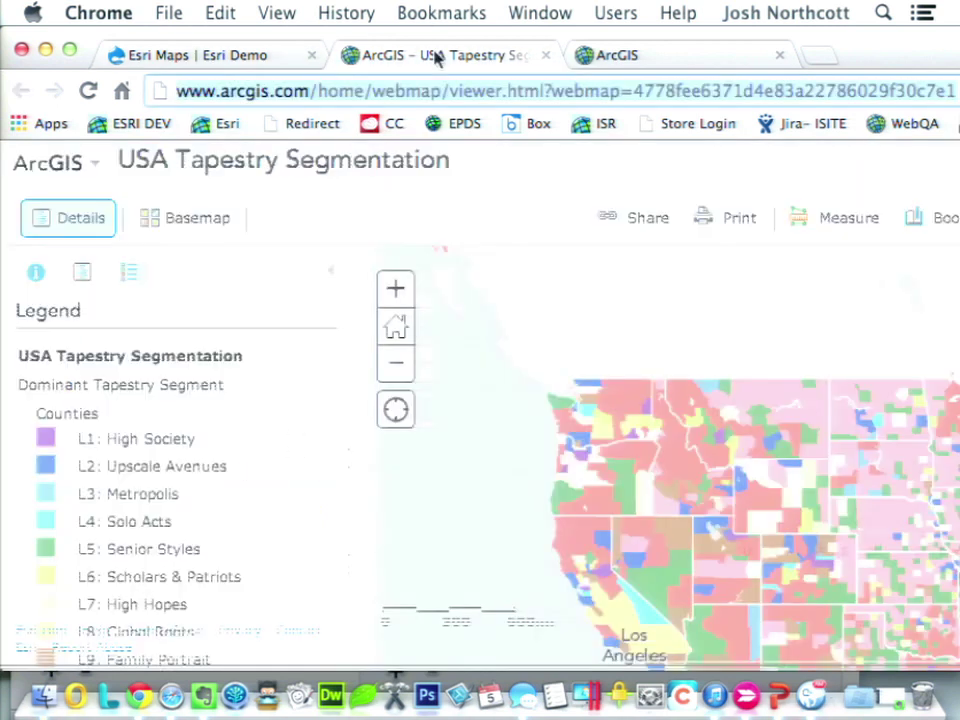
pyautogui.click(615, 53)
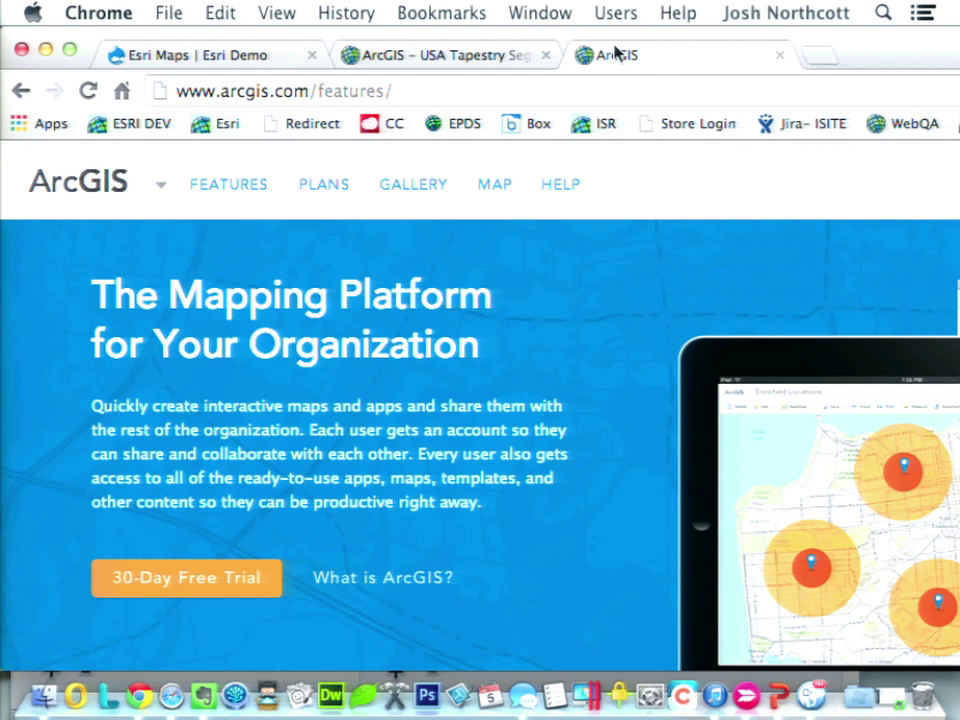
pyautogui.click(268, 58)
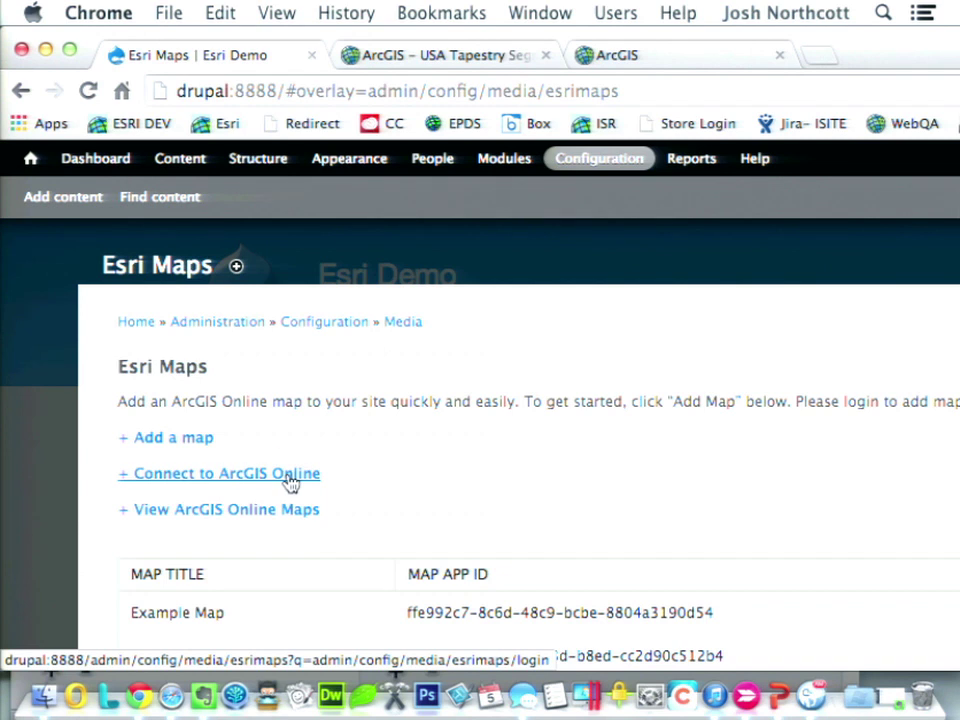
# Start adding a new Esri map with the placeholder ID drupalcon and the title DrupalCon Demo, and begin editing its Item ID.
pyautogui.click(195, 441)
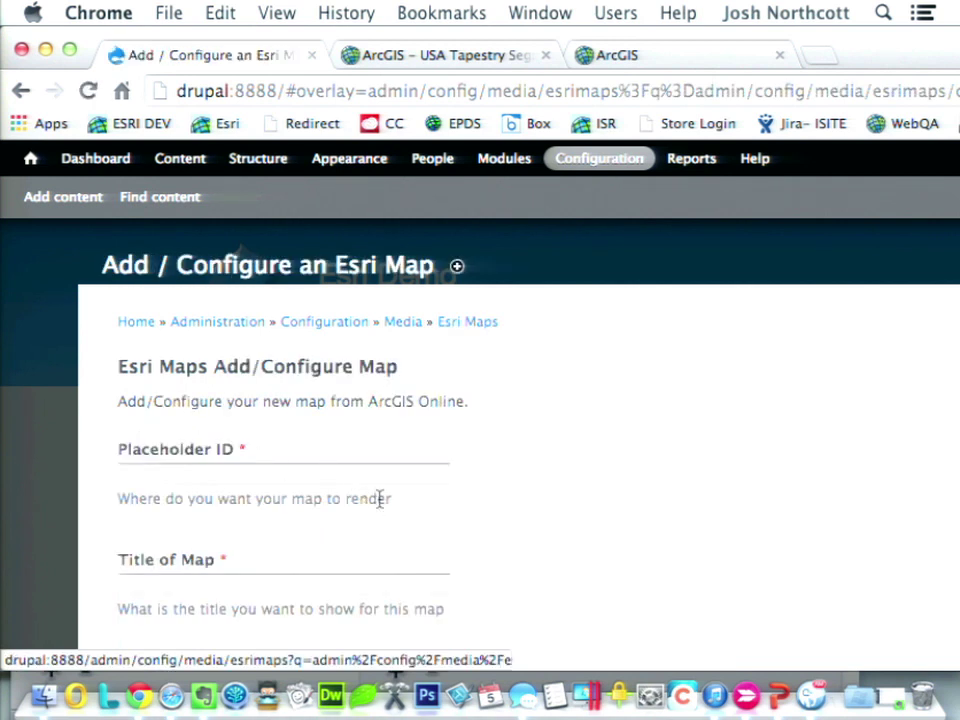
pyautogui.click(214, 474)
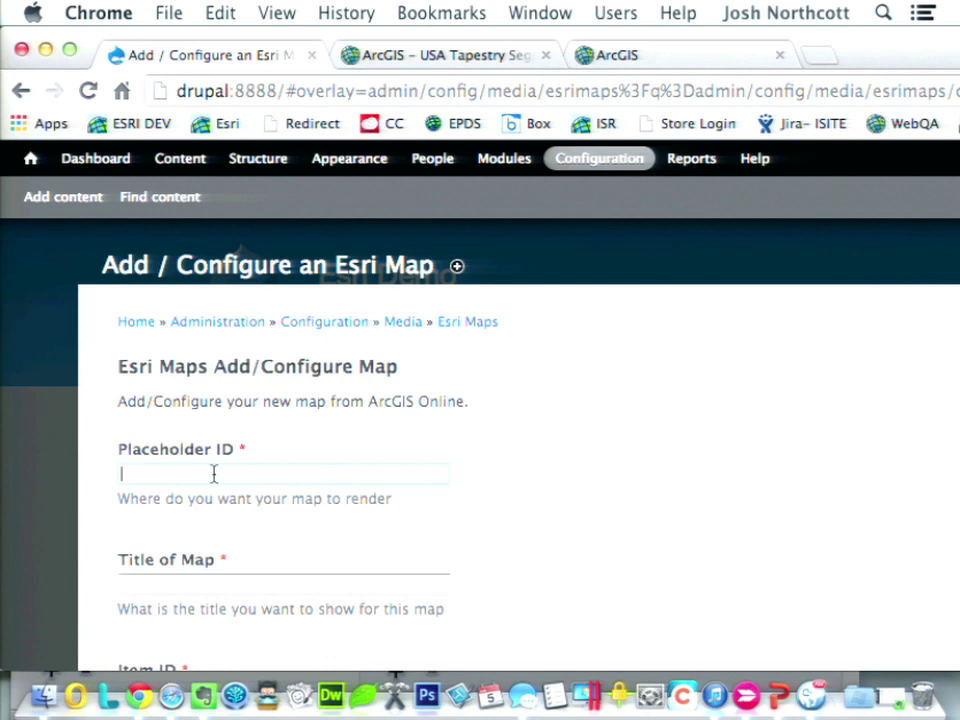
pyautogui.write('drupalcon')
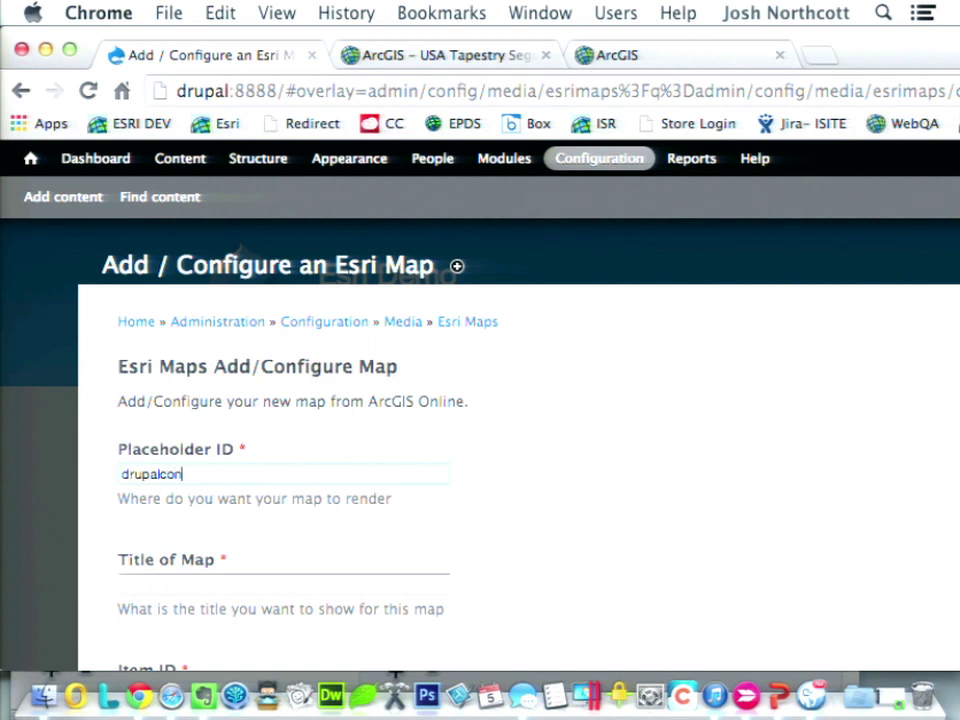
pyautogui.click(282, 585)
pyautogui.write('Dr')
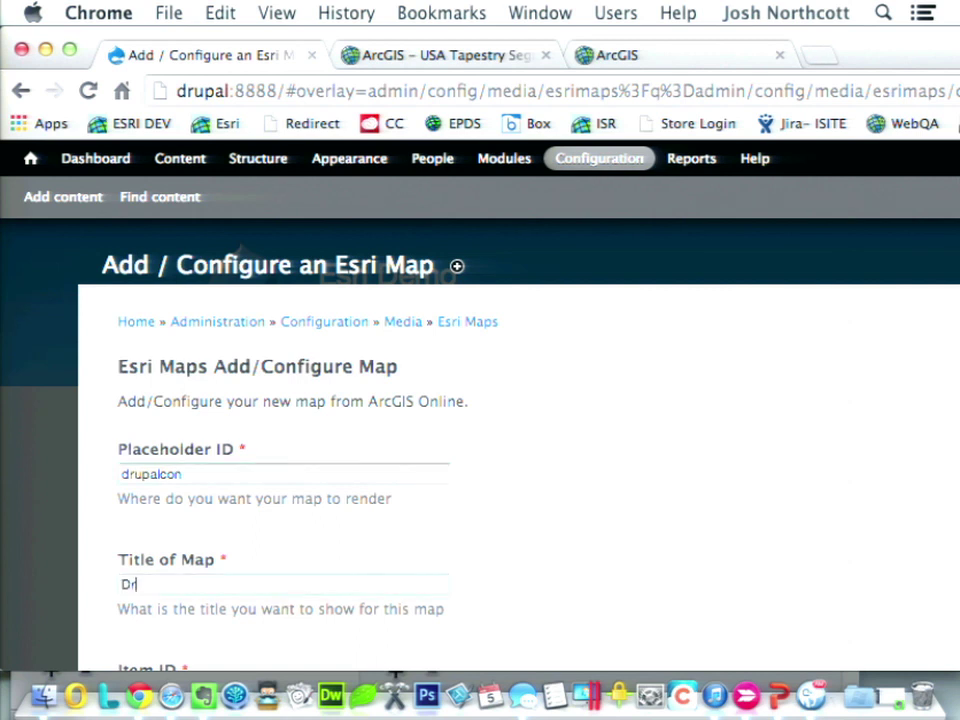
pyautogui.write('upalCon Demo')
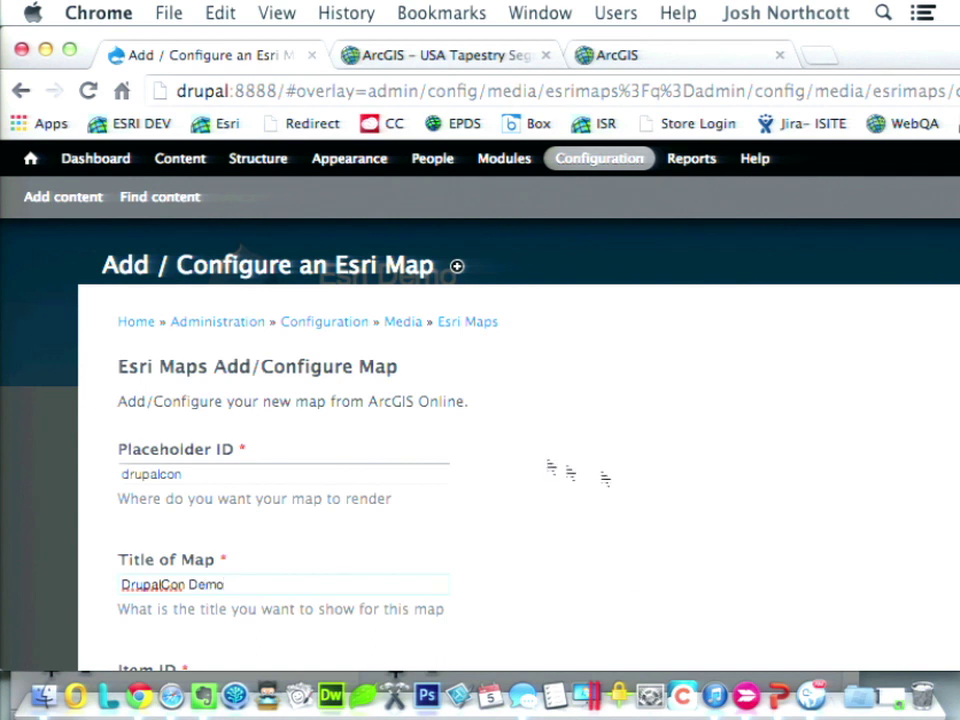
pyautogui.scroll(-2, 505, 528)
pyautogui.scroll(-1, 505, 528)
pyautogui.click(474, 546)
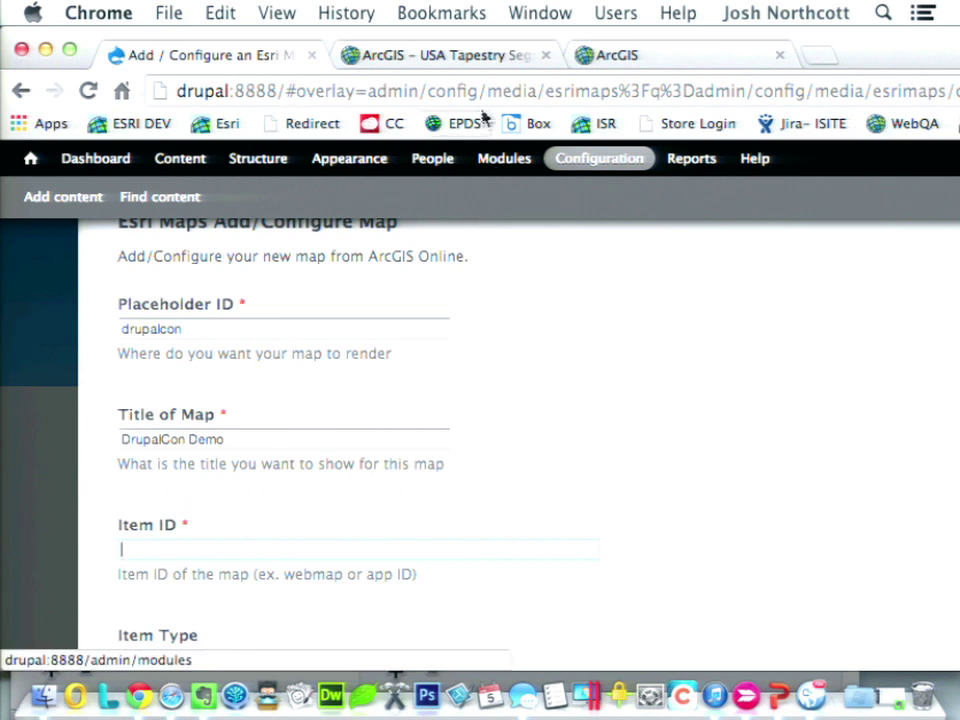
# Enlarge the browser window on the USA Tapestry Segmentation map and show the segment details of Riverside County, near Los Angeles.
pyautogui.click(452, 55)
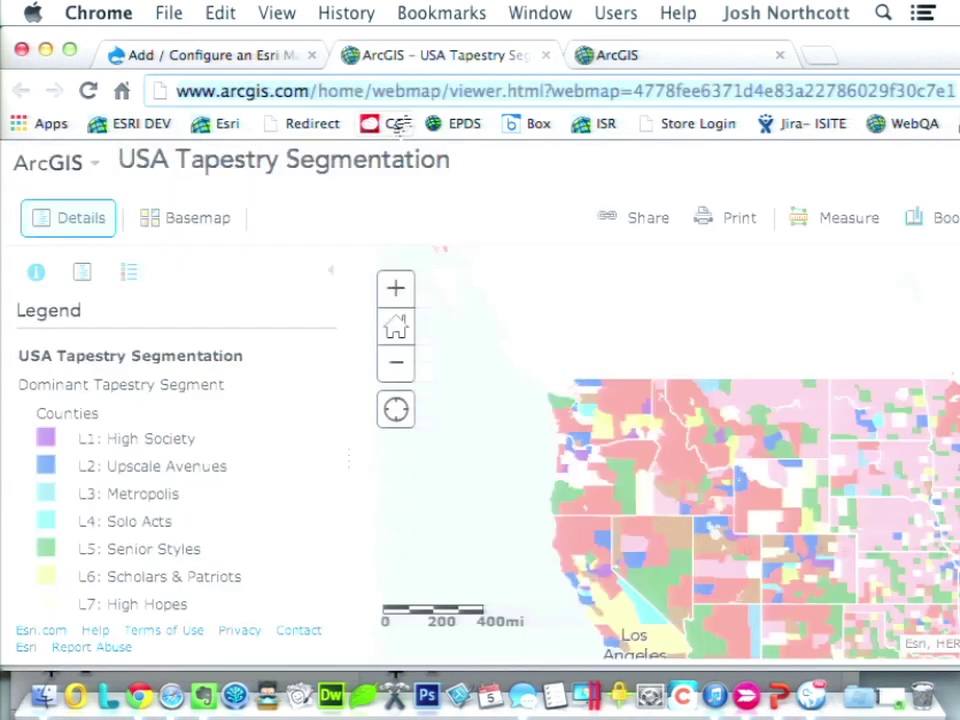
pyautogui.click(69, 49)
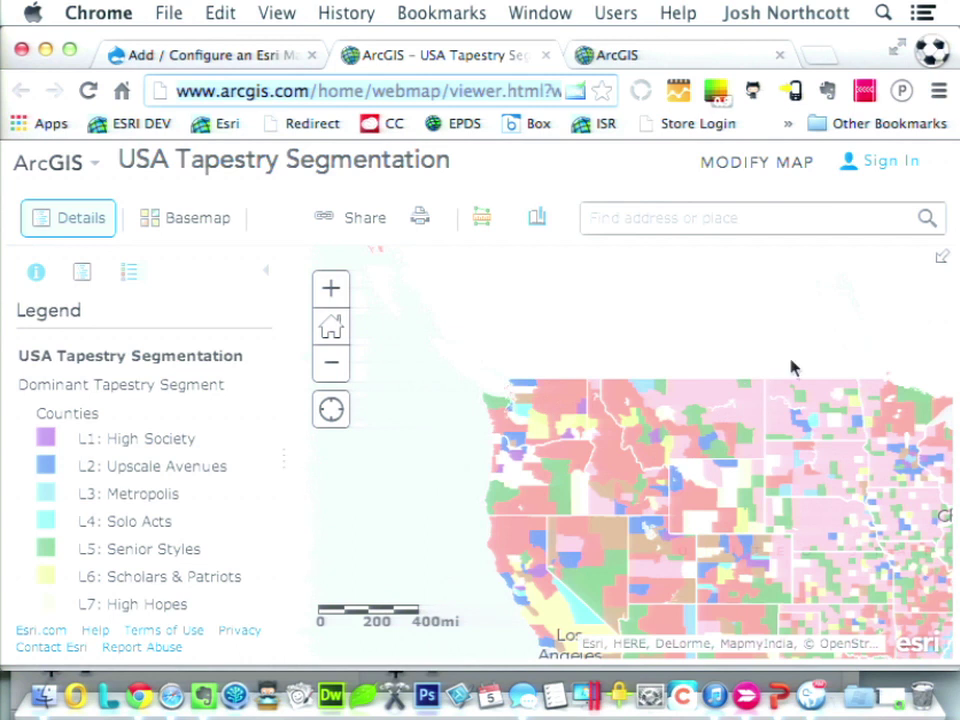
pyautogui.moveTo(817, 374); pyautogui.dragTo(677, 216)
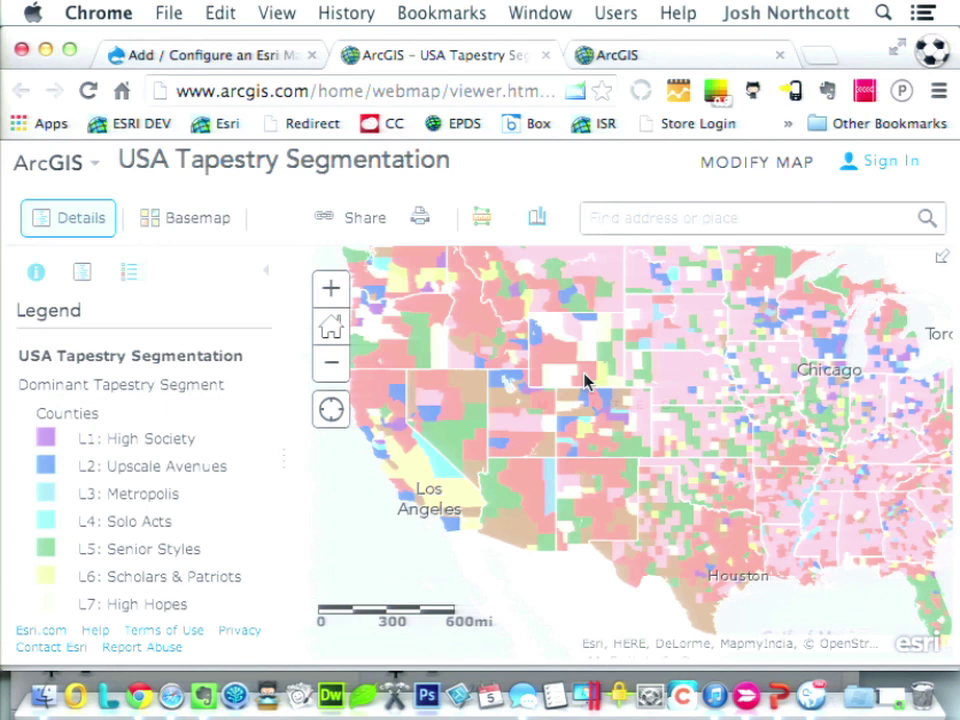
pyautogui.click(468, 522)
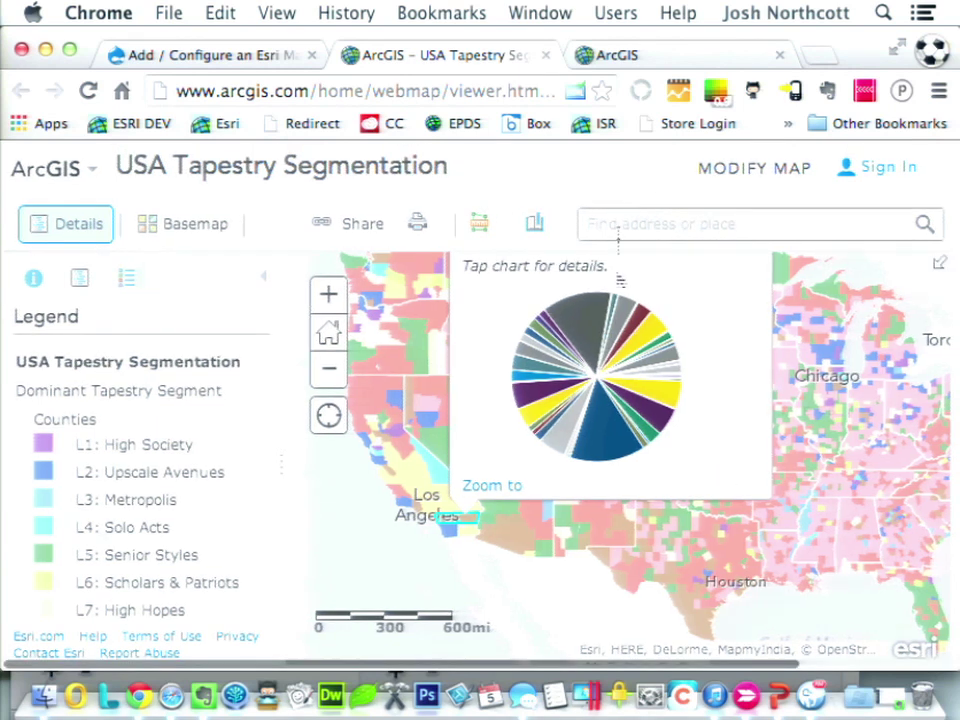
pyautogui.moveTo(561, 401); pyautogui.dragTo(566, 599)
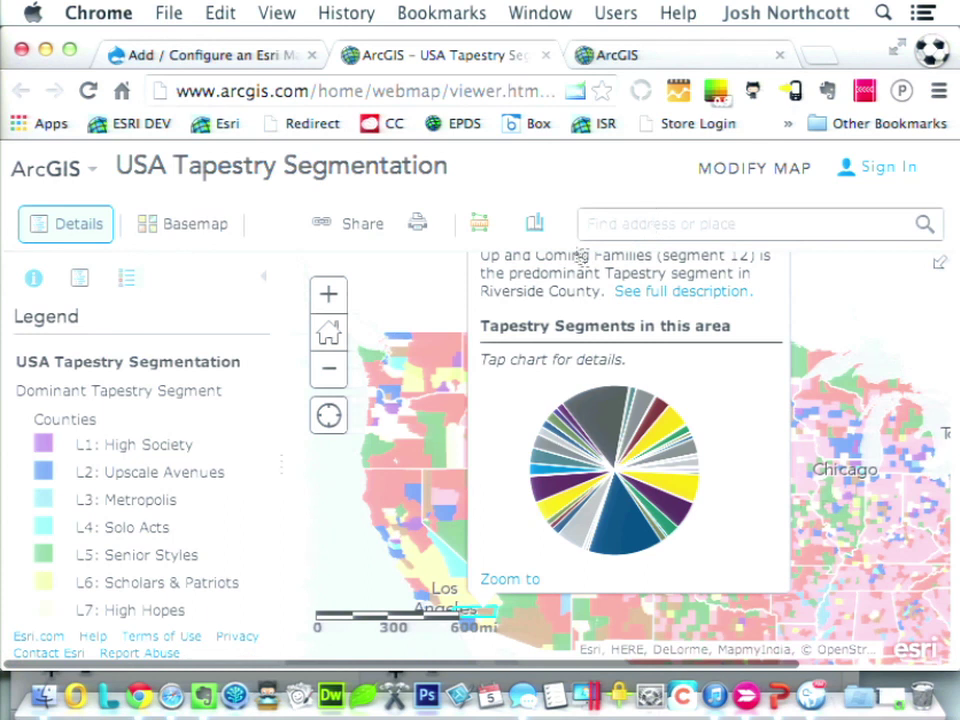
# Read the full description of Riverside County's predominant Tapestry segment, including its demographics and preferences, and close the document.
pyautogui.click(671, 294)
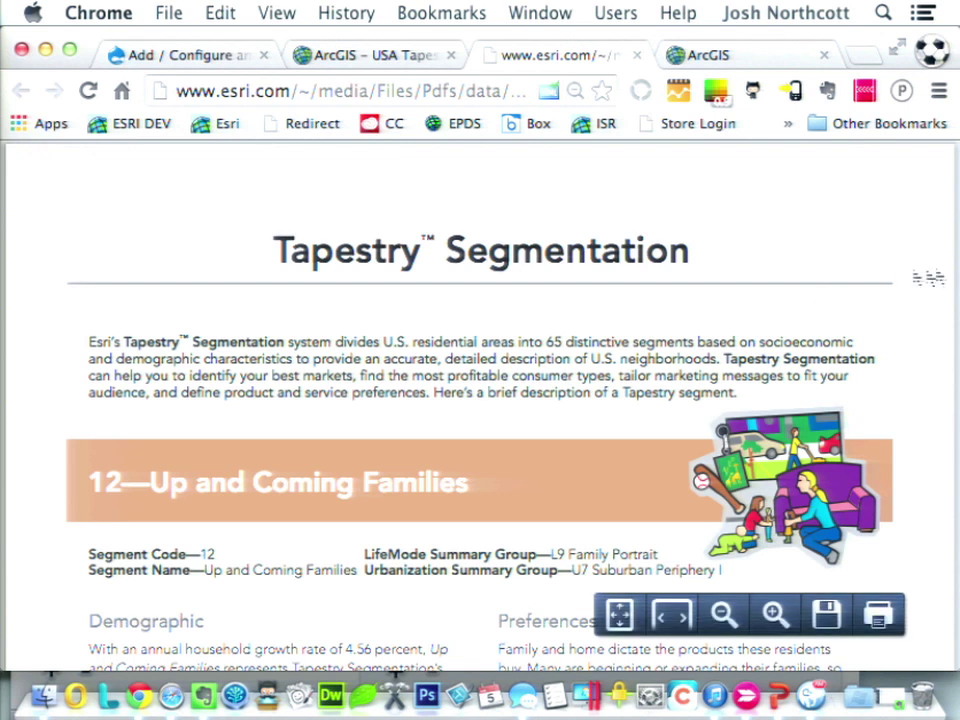
pyautogui.scroll(-5, 898, 277)
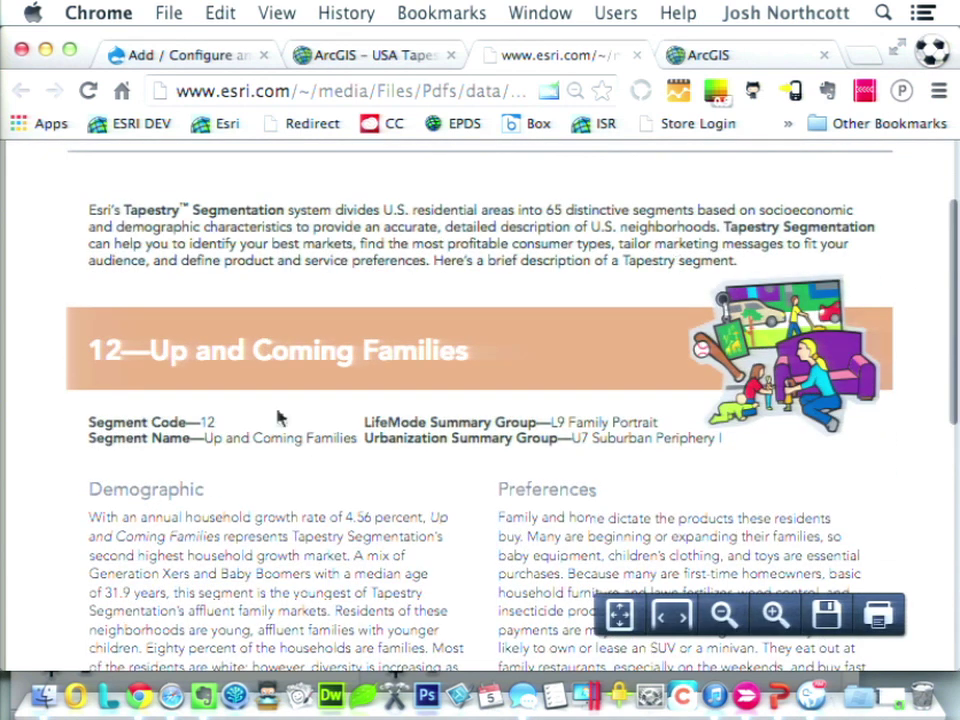
pyautogui.scroll(-5, 707, 476)
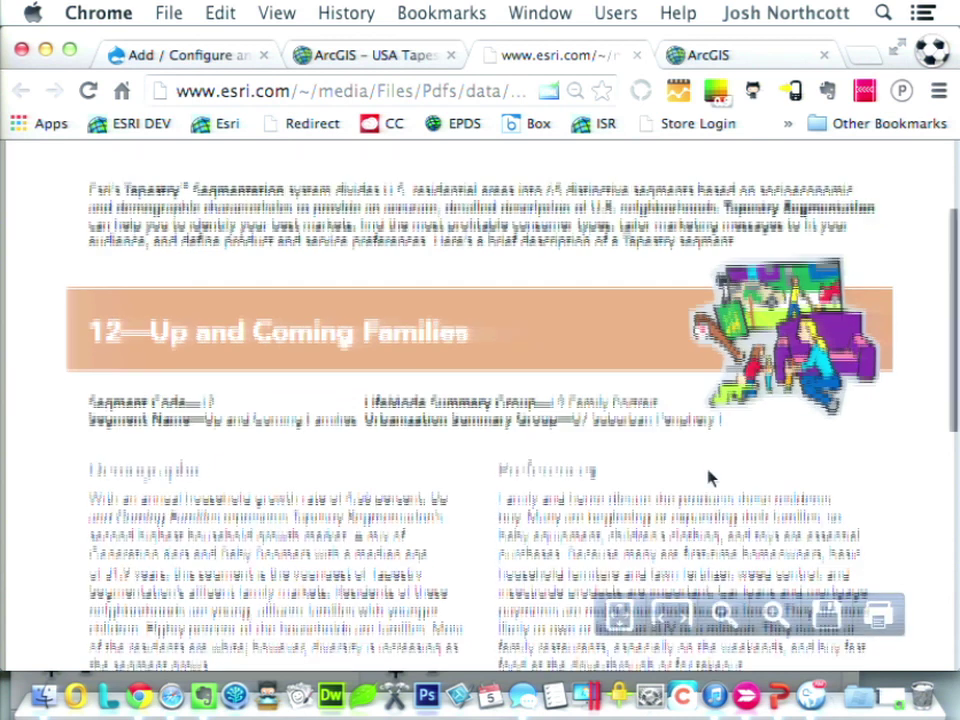
pyautogui.scroll(-2, 707, 476)
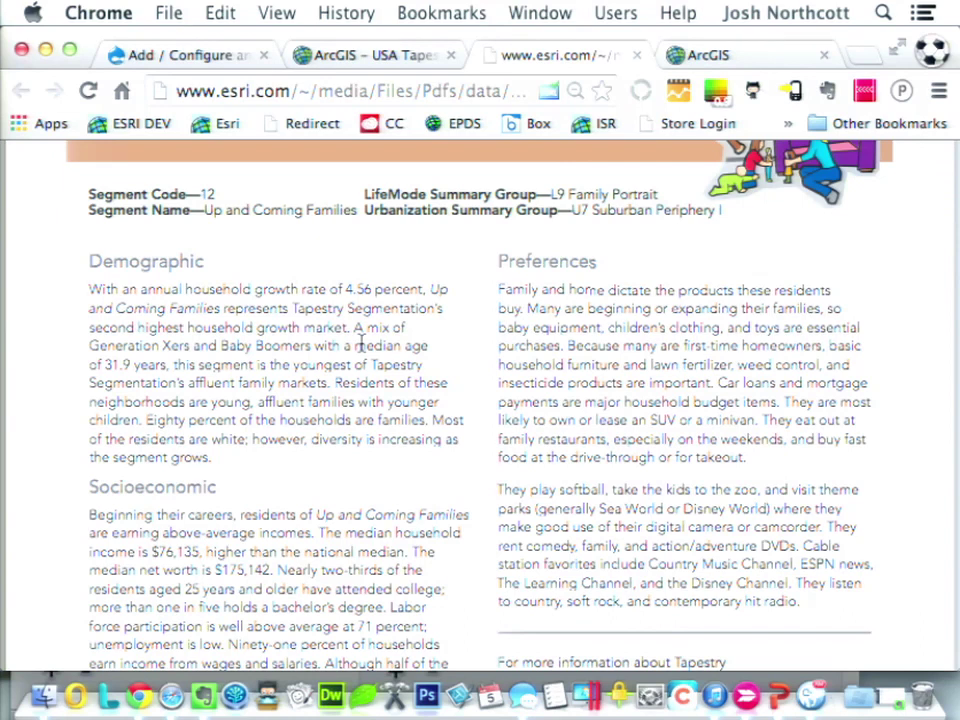
pyautogui.scroll(-3, 362, 345)
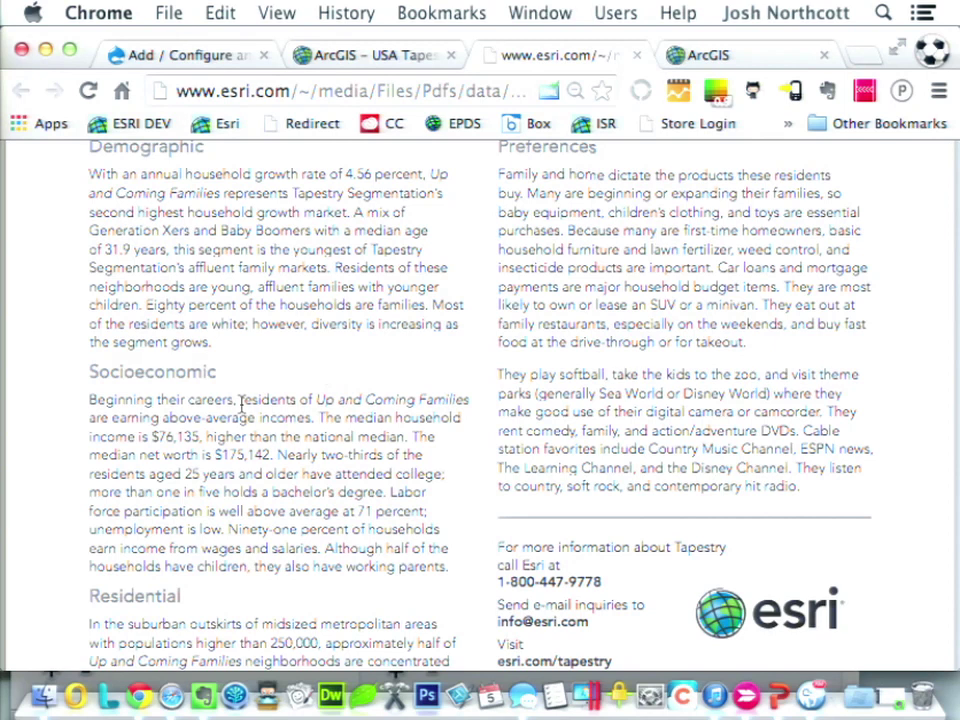
pyautogui.scroll(1, 520, 450)
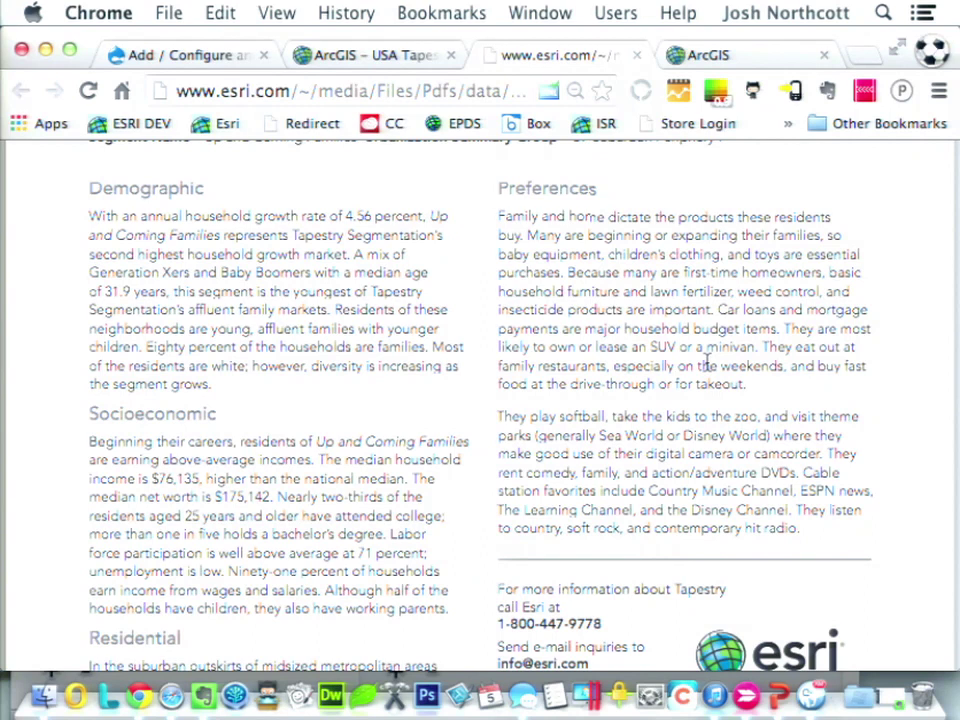
pyautogui.scroll(-3, 706, 360)
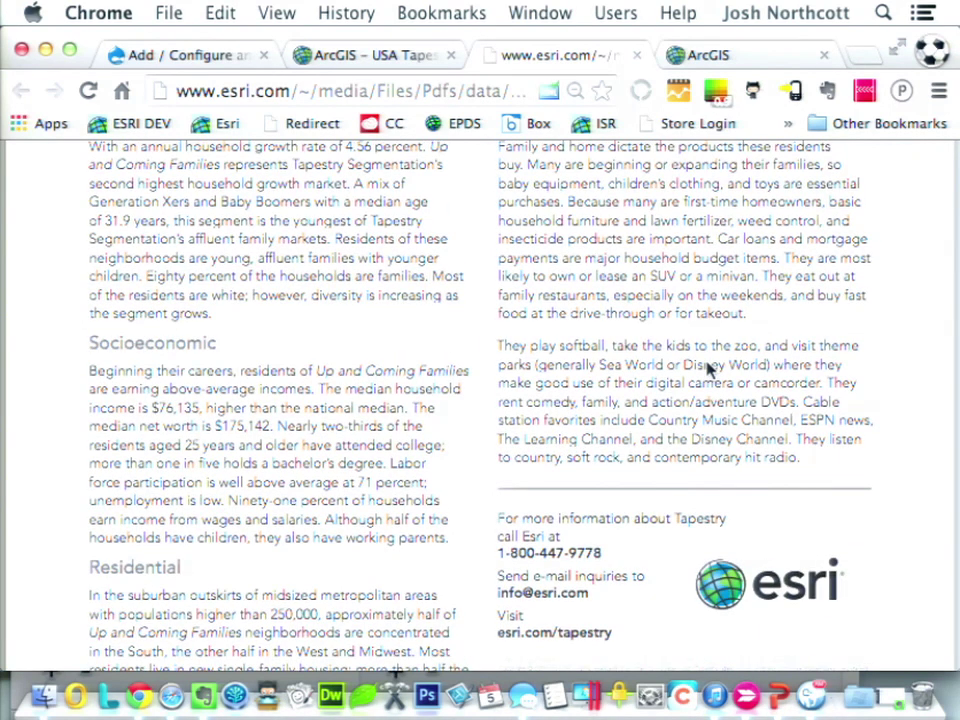
pyautogui.scroll(15, 706, 368)
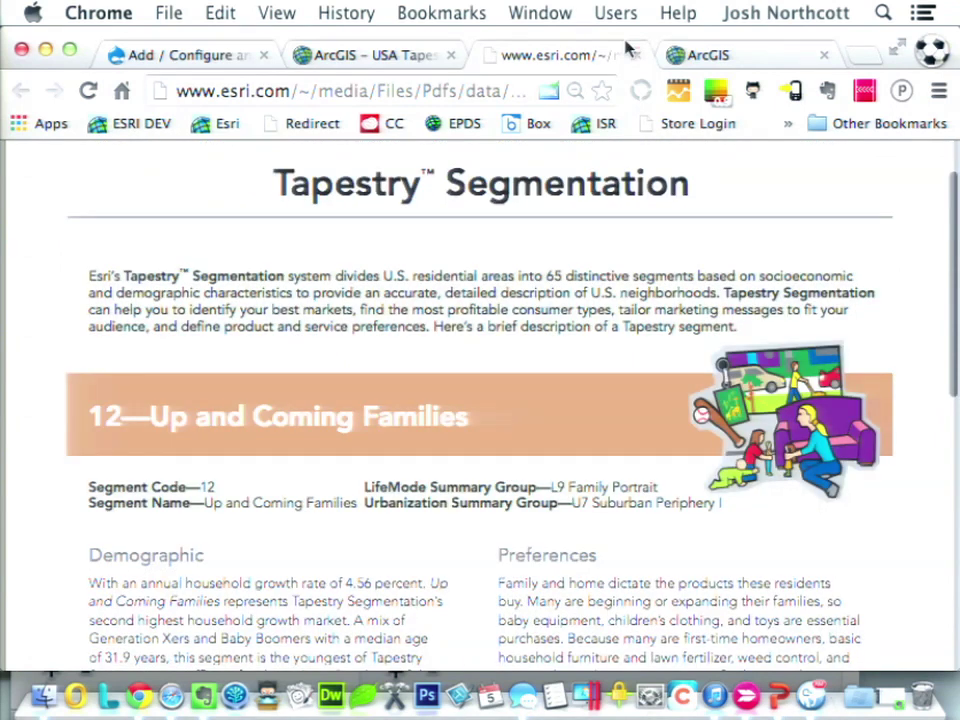
pyautogui.click(634, 55)
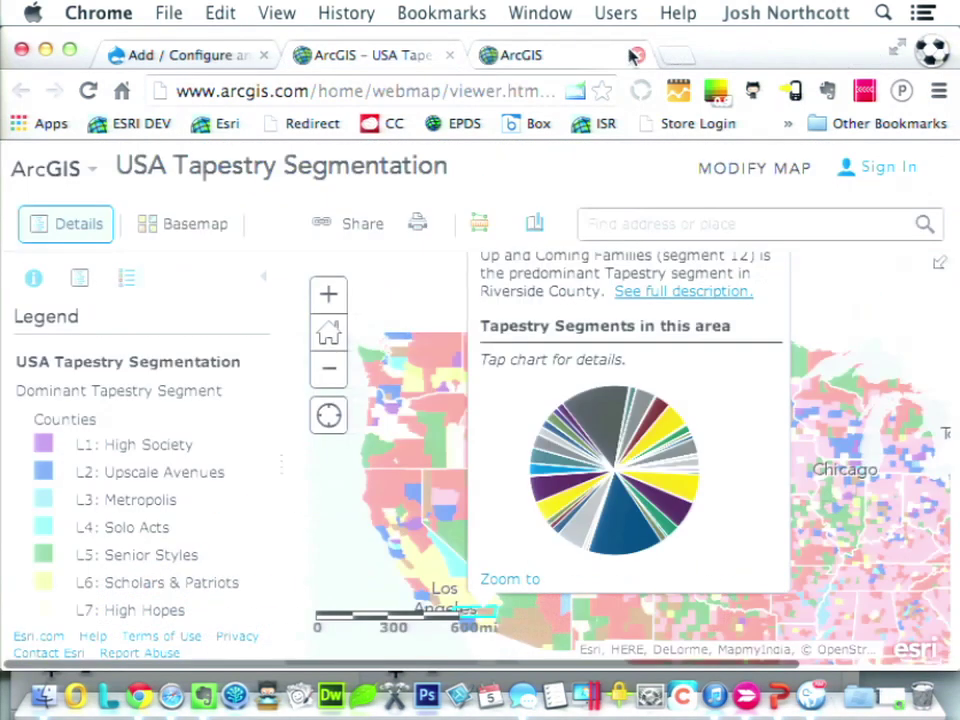
# Copy the web map ID 4778fee6371d4e83a22786029f30c7e1 from the Tapestry map's address into the new map's Item ID.
pyautogui.moveTo(527, 95); pyautogui.dragTo(533, 95)
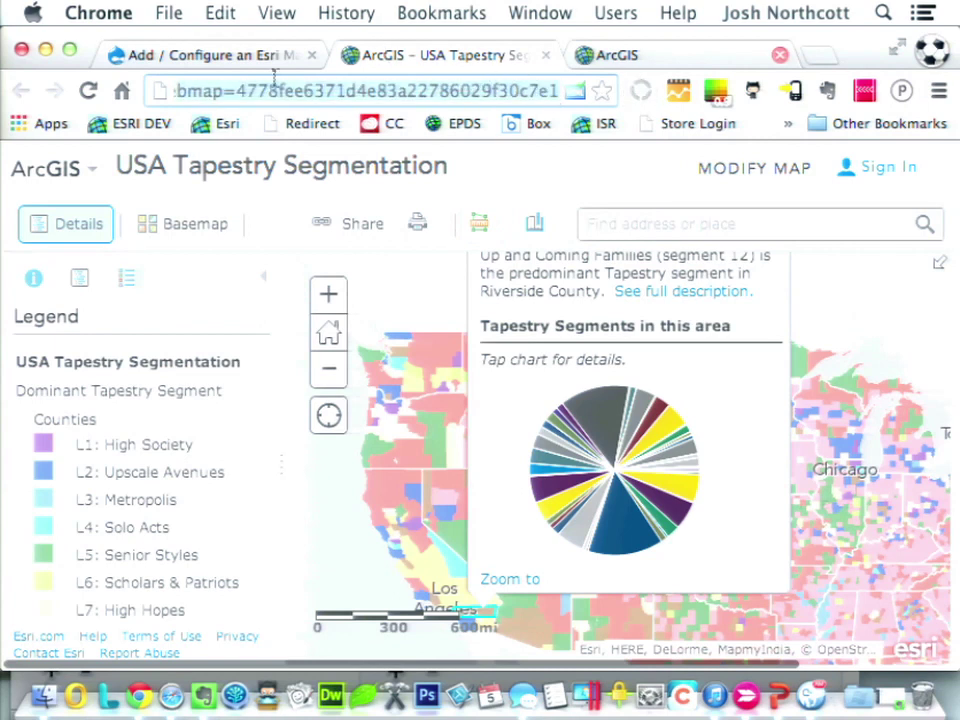
pyautogui.moveTo(236, 90); pyautogui.dragTo(263, 90)
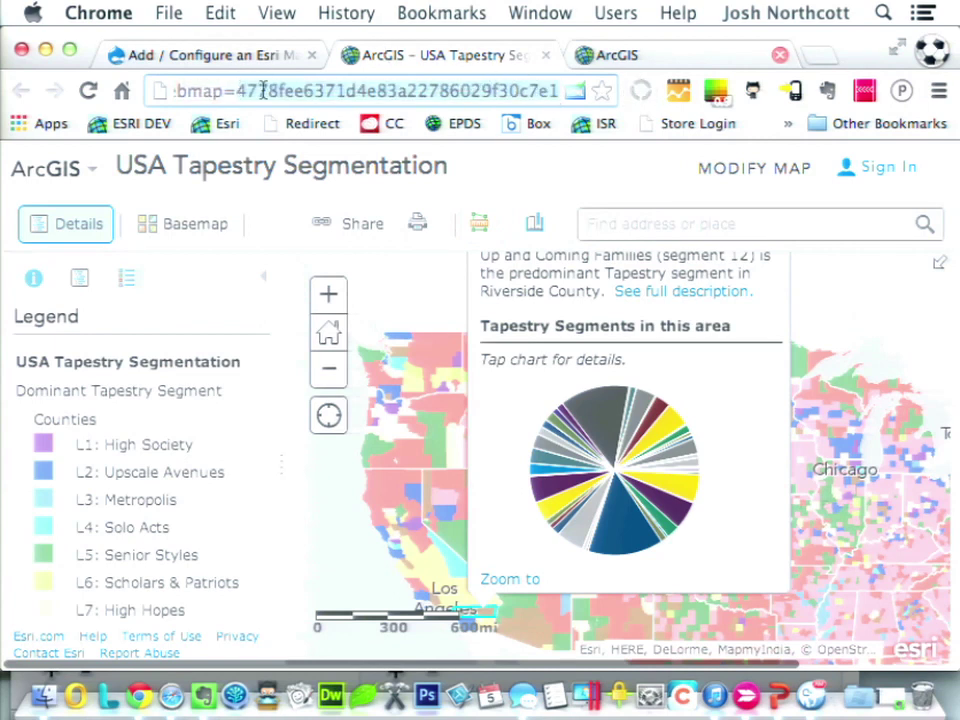
pyautogui.click(253, 55)
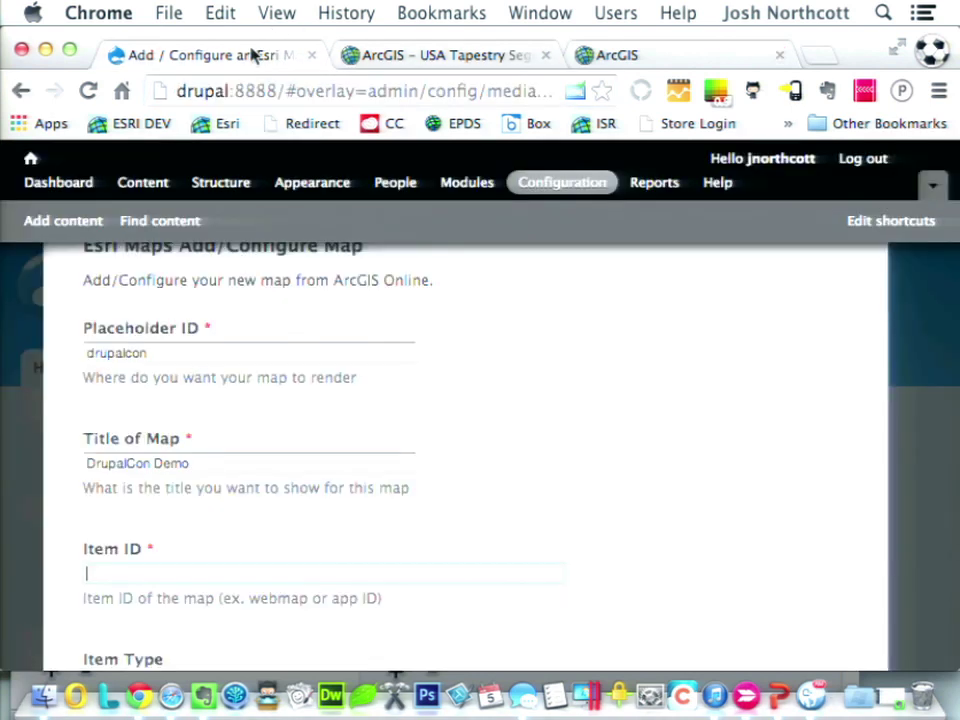
pyautogui.click(210, 574)
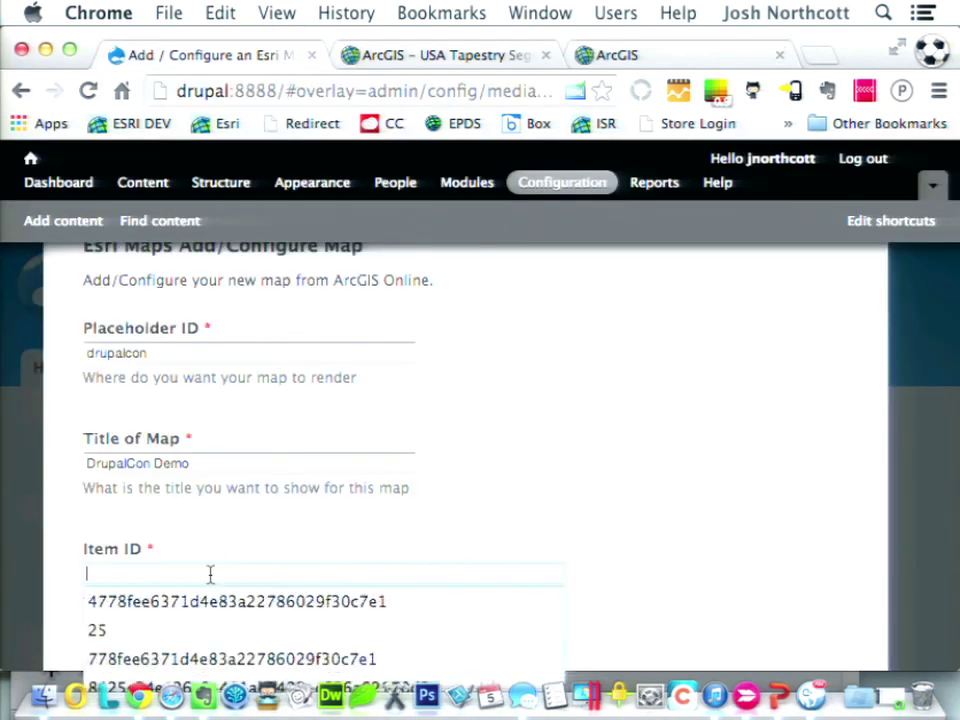
pyautogui.write('4778fee6371d4e83a22786029f30c7e1')
pyautogui.click(622, 527)
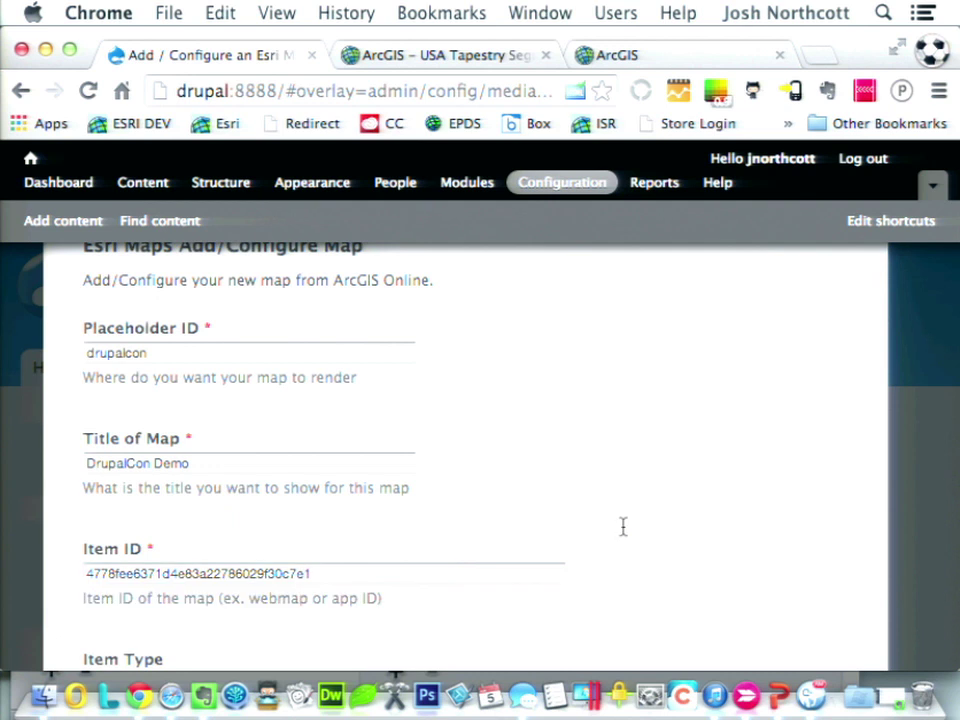
# Set the new map's item type to Webmap.
pyautogui.scroll(-3, 622, 527)
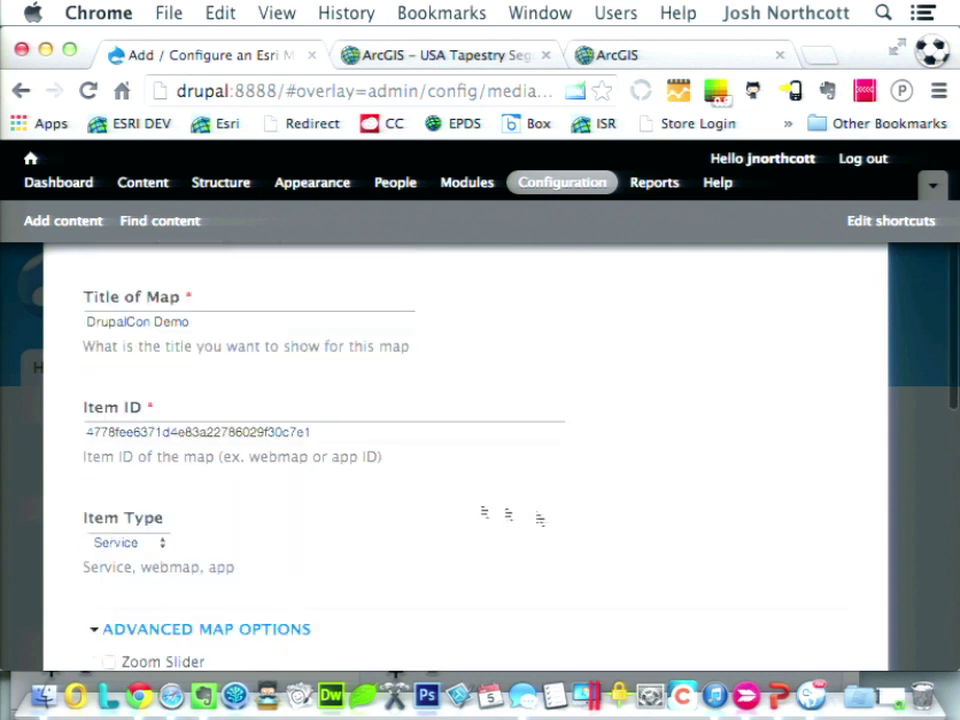
pyautogui.click(158, 543)
pyautogui.click(157, 565)
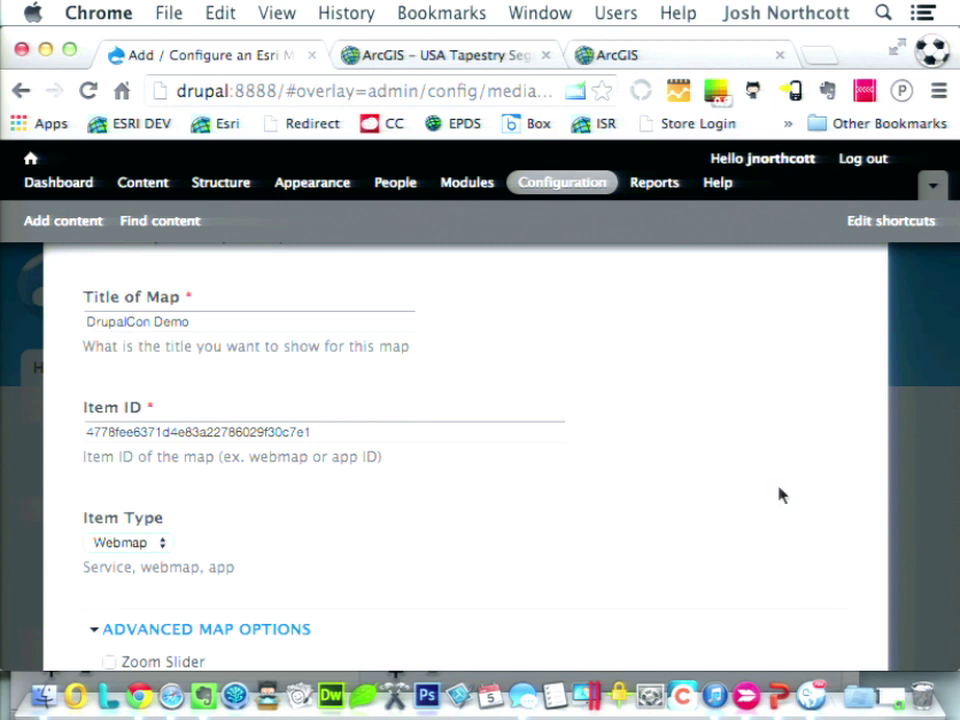
# Enable the zoom slider in the advanced map options, leave the initial extent empty, and save the DrupalCon Demo map.
pyautogui.scroll(-5, 782, 495)
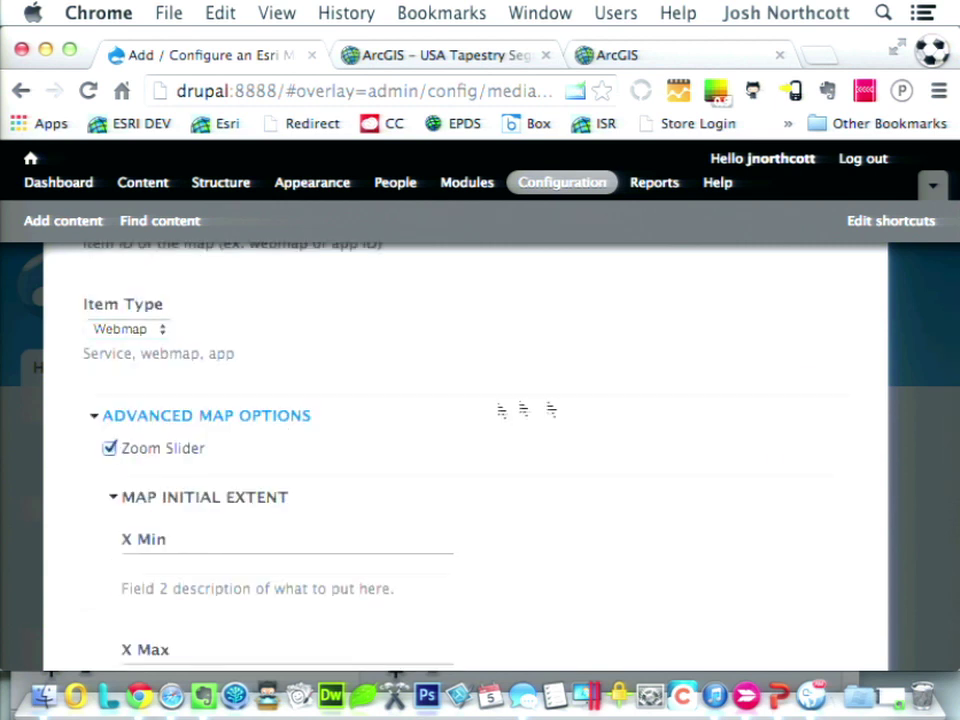
pyautogui.scroll(-10, 816, 354)
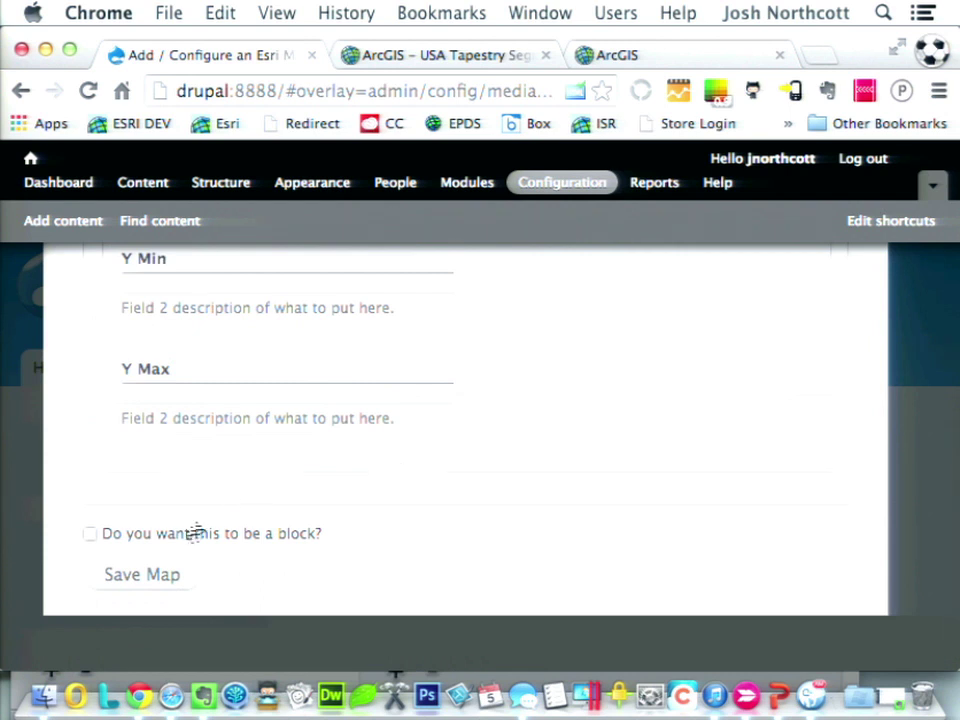
pyautogui.scroll(3, 306, 430)
pyautogui.scroll(-3, 291, 432)
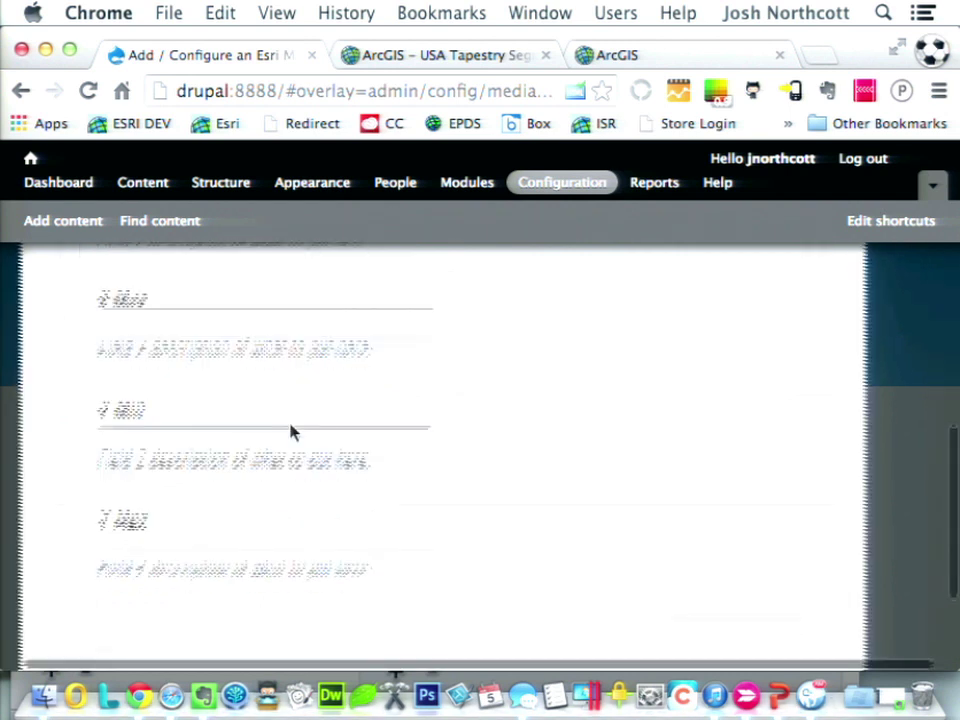
pyautogui.click(128, 596)
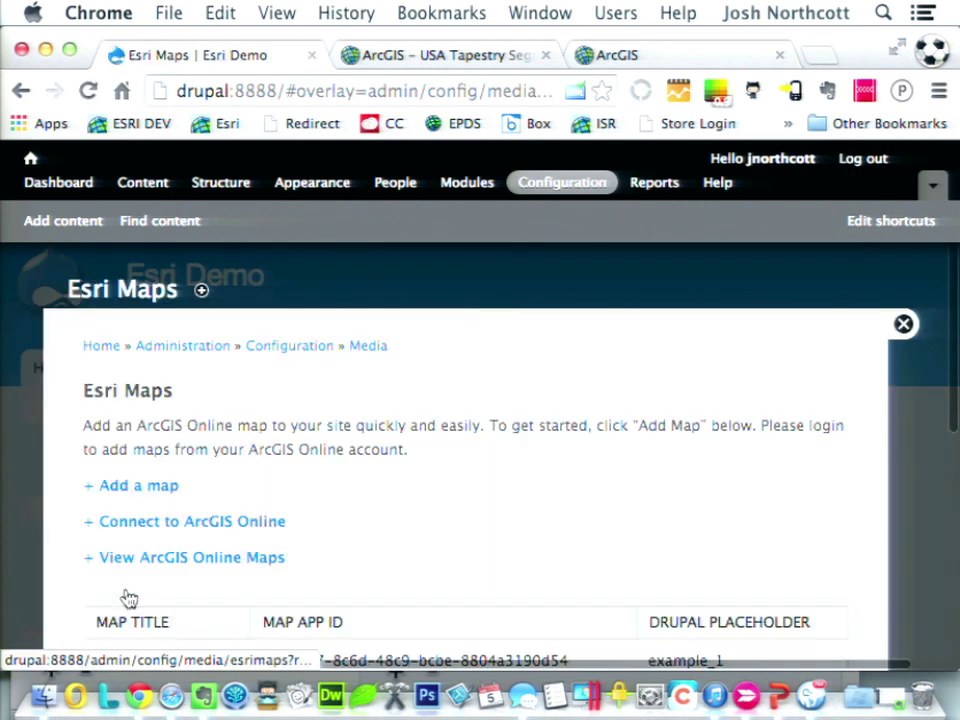
# Look up the Drupal placeholder of the DrupalCon Demo map in the list of Esri maps.
pyautogui.scroll(-10, 603, 519)
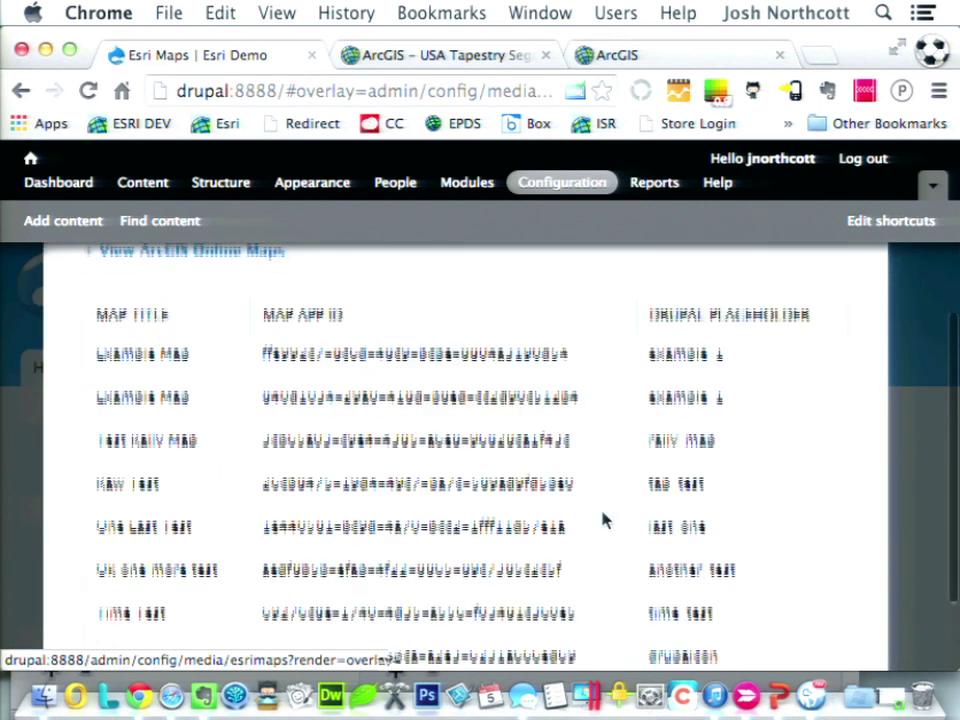
pyautogui.scroll(-2, 603, 519)
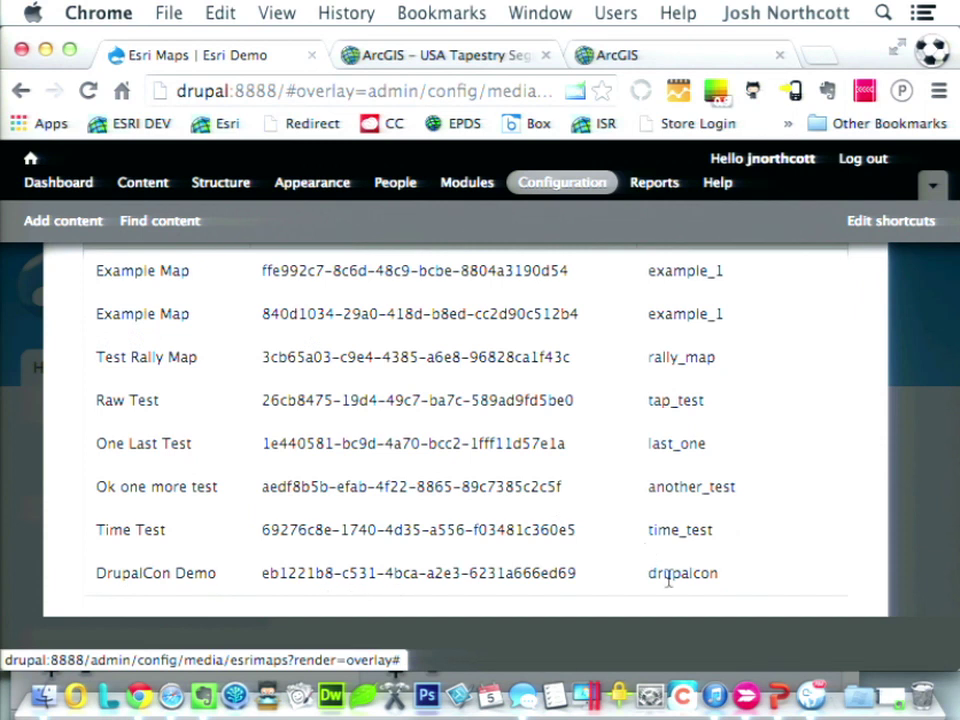
pyautogui.scroll(5, 669, 574)
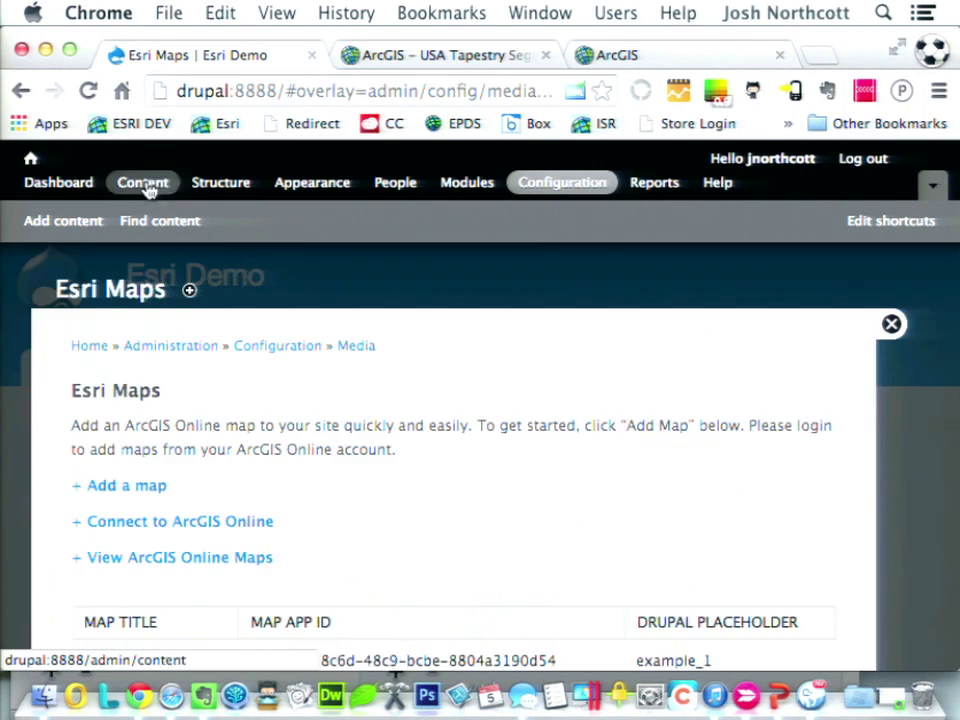
# Open the basic page "Page with Map" for editing from the site's content list.
pyautogui.click(143, 183)
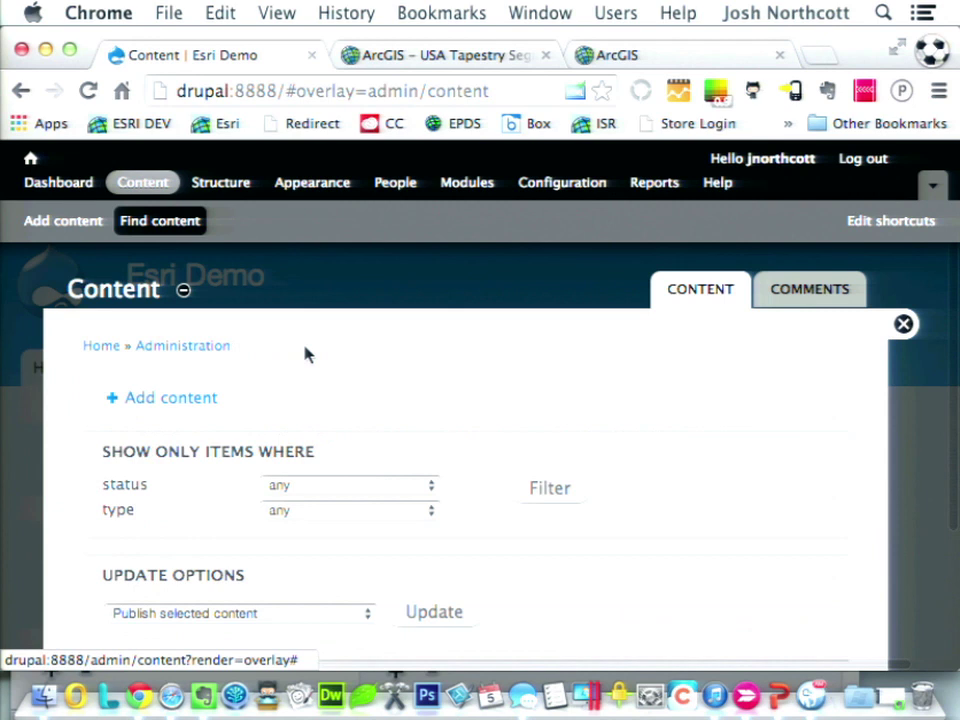
pyautogui.scroll(-3, 305, 353)
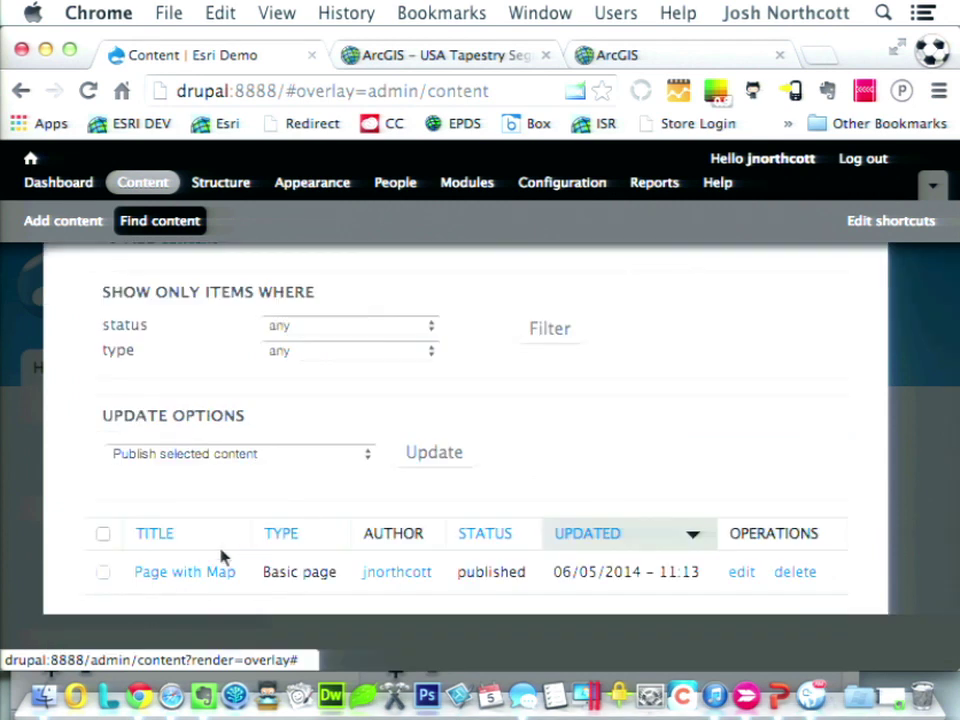
pyautogui.click(738, 578)
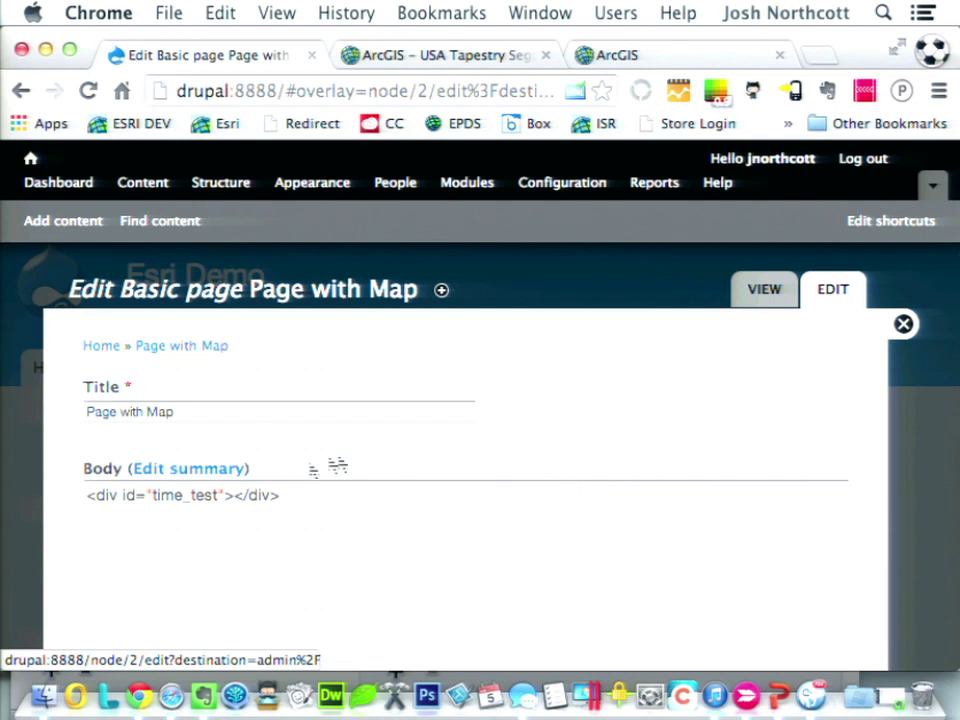
# Replace the div id in the page body with drupalcon and save the page.
pyautogui.moveTo(217, 493); pyautogui.dragTo(153, 493)
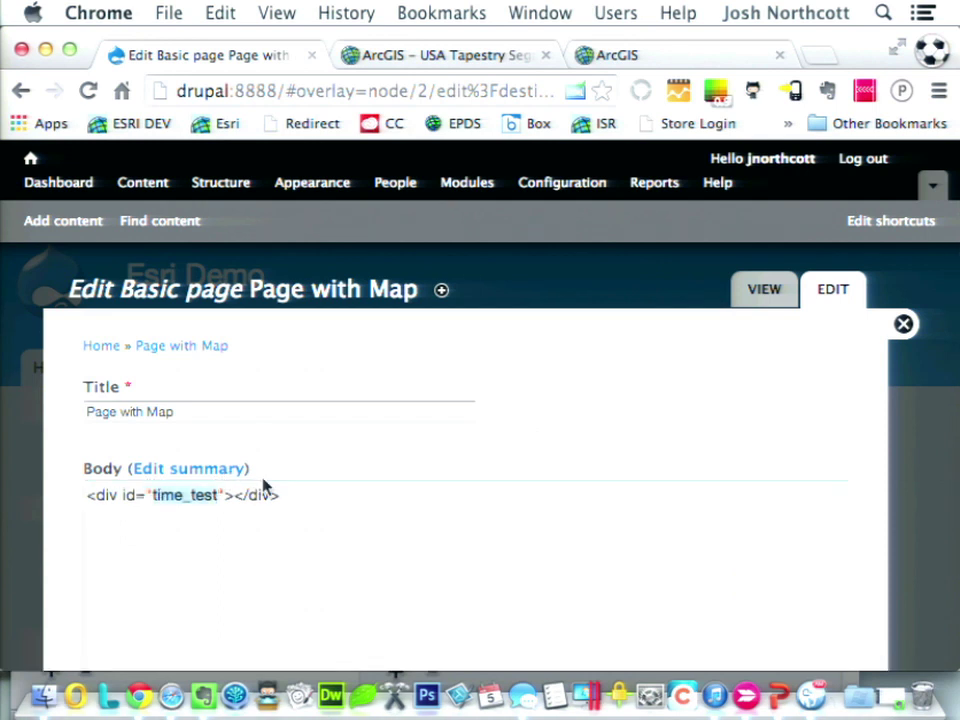
pyautogui.write('drupalcon')
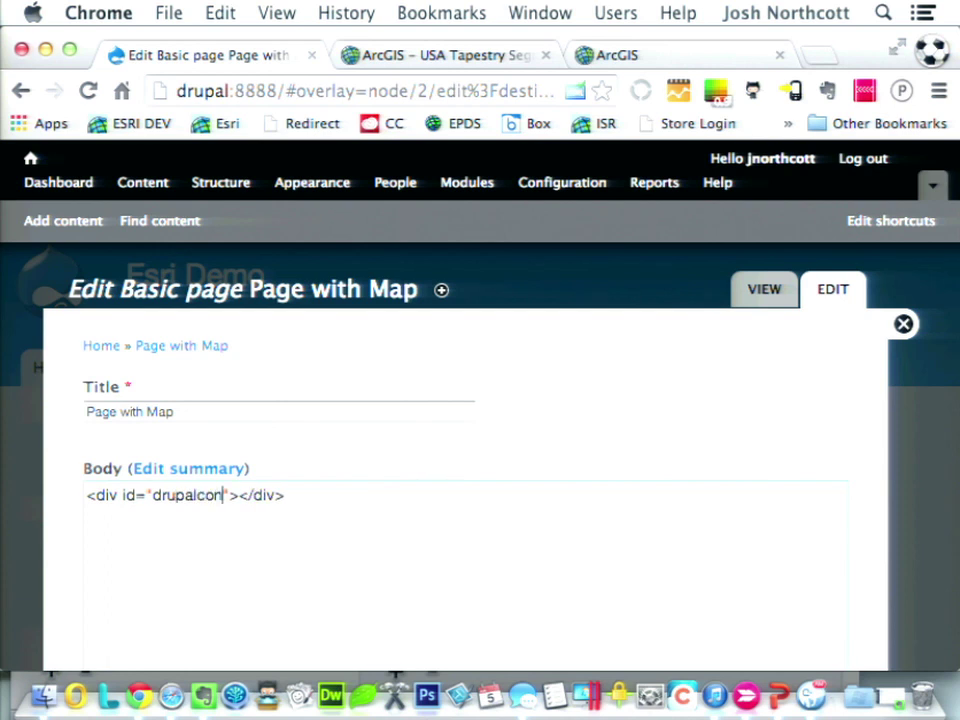
pyautogui.scroll(-5, 731, 420)
pyautogui.scroll(-6, 731, 415)
pyautogui.scroll(-5, 450, 600)
pyautogui.click(156, 562)
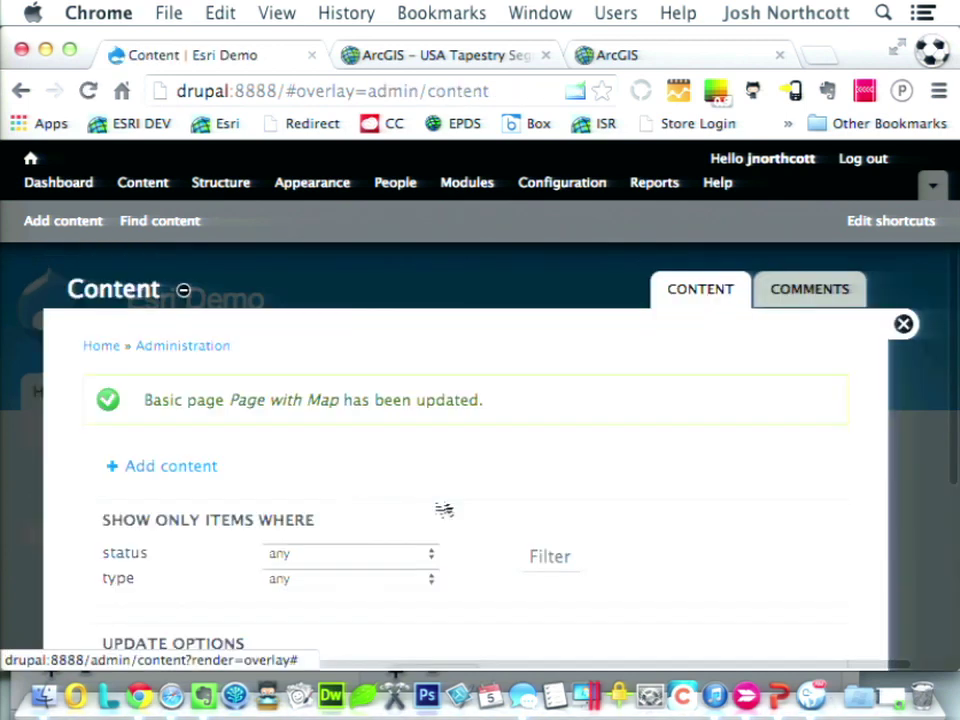
# View the updated "Page with Map" page and examine the embedded DrupalCon Demo map.
pyautogui.scroll(-6, 520, 462)
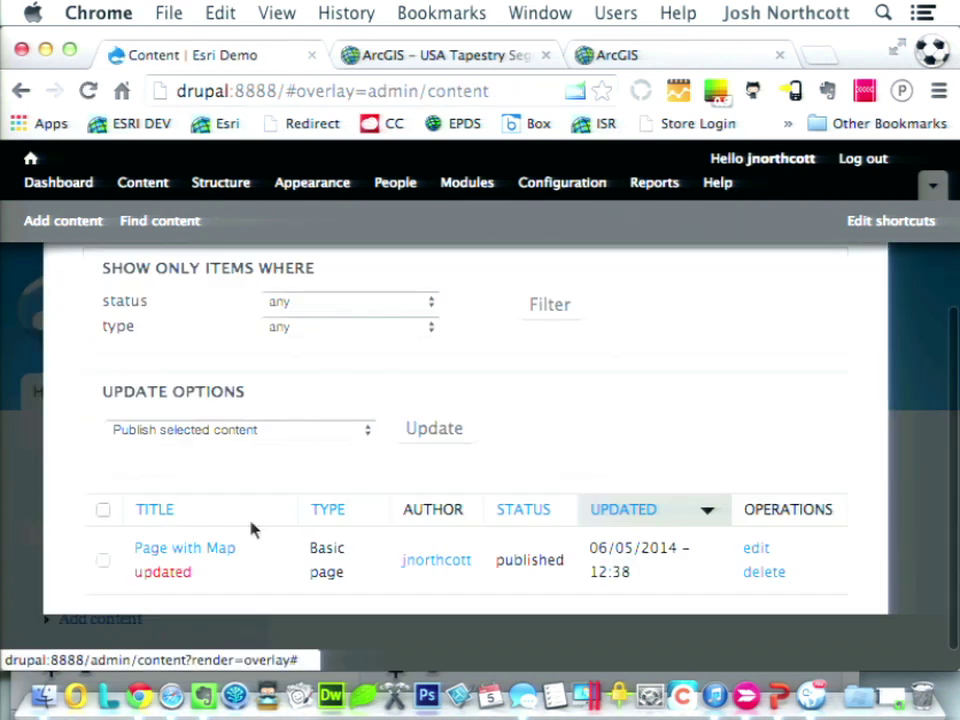
pyautogui.click(201, 550)
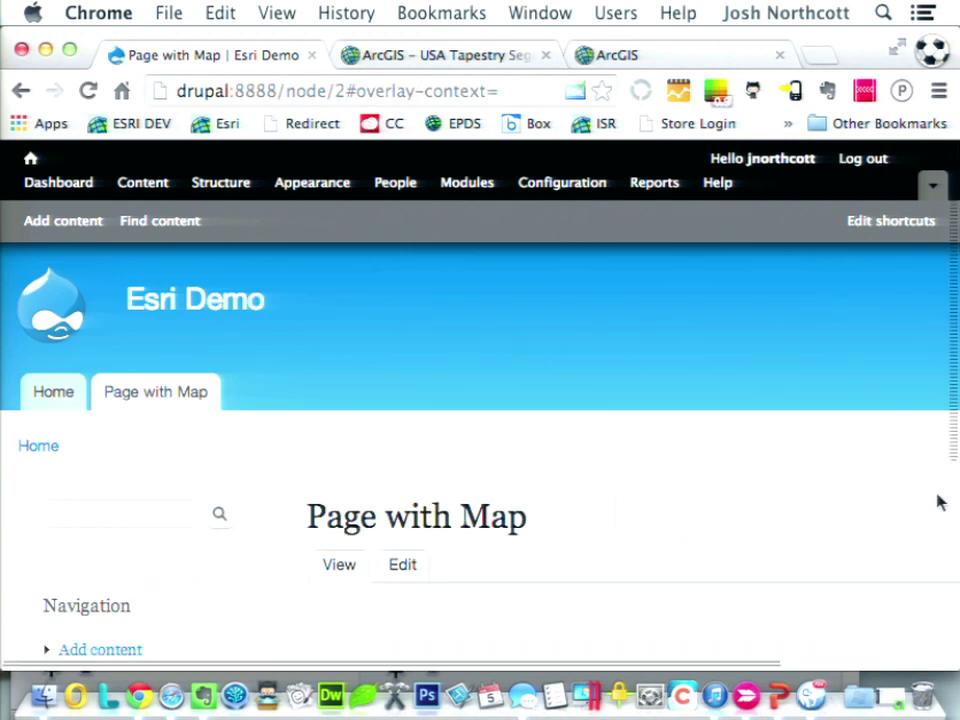
pyautogui.scroll(-3, 938, 502)
pyautogui.scroll(-2, 938, 502)
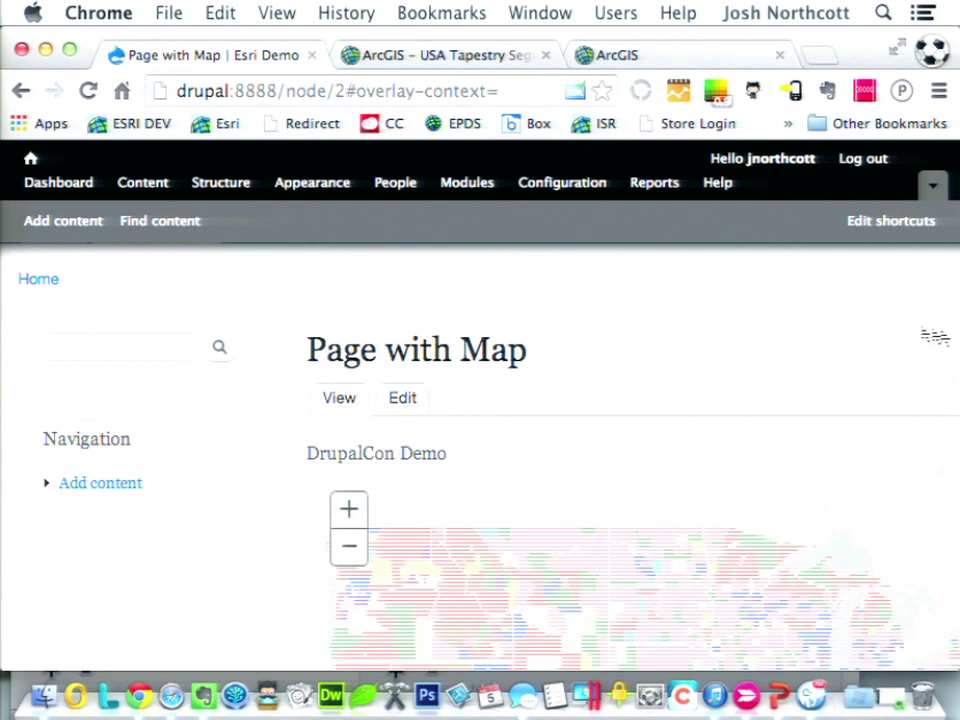
pyautogui.scroll(-3, 907, 330)
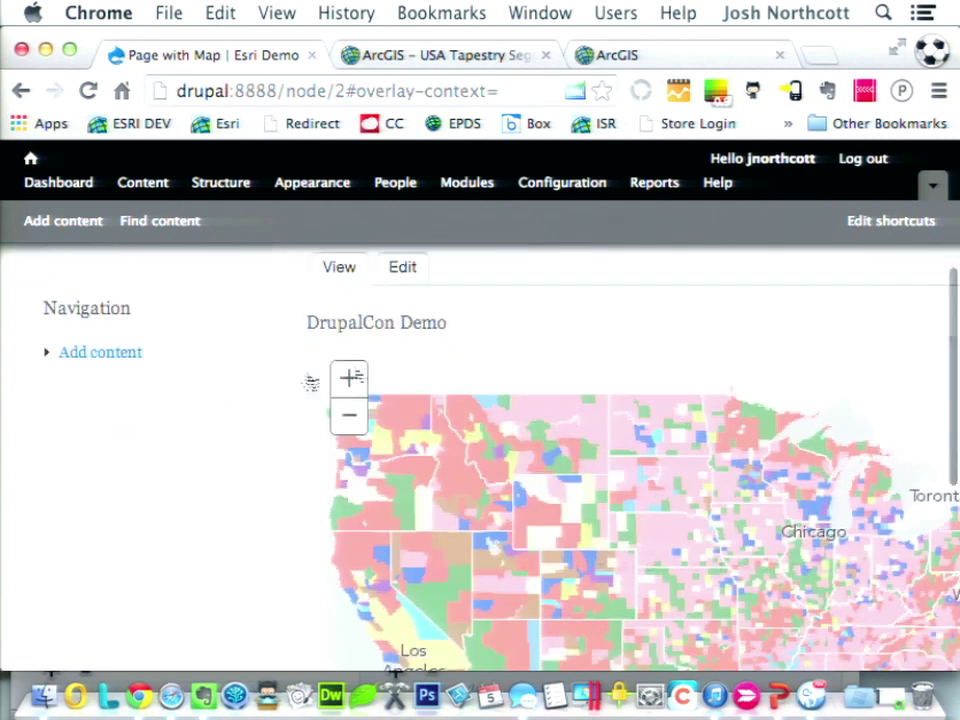
pyautogui.scroll(-3, 223, 455)
pyautogui.scroll(-2, 223, 455)
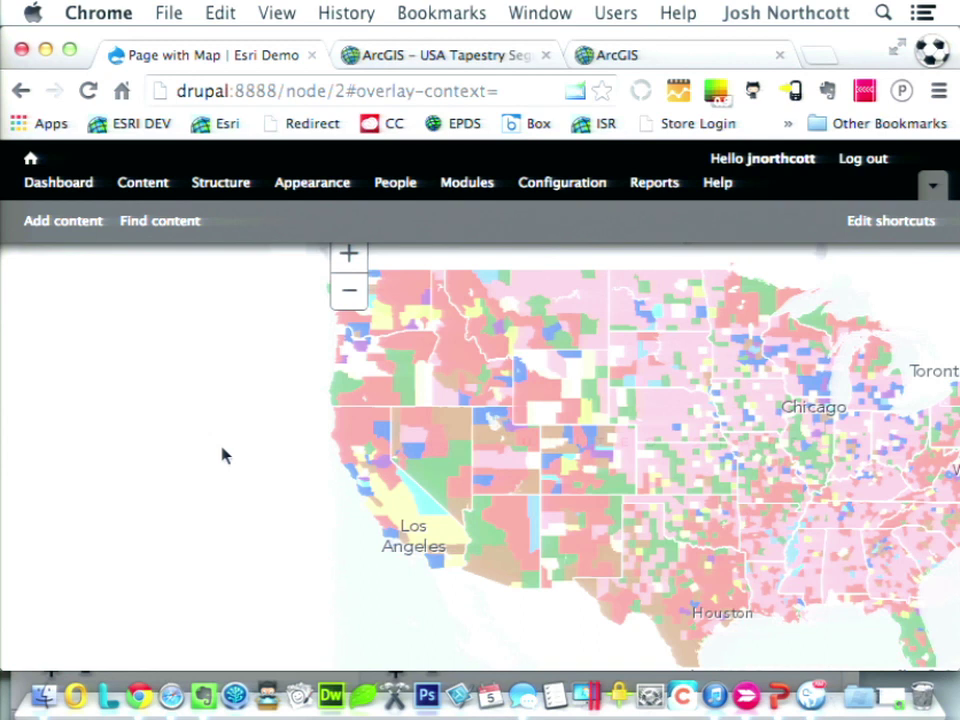
# Show the Tapestry segment details of La Salle County, Texas, on the embedded map and zoom in one level.
pyautogui.click(673, 643)
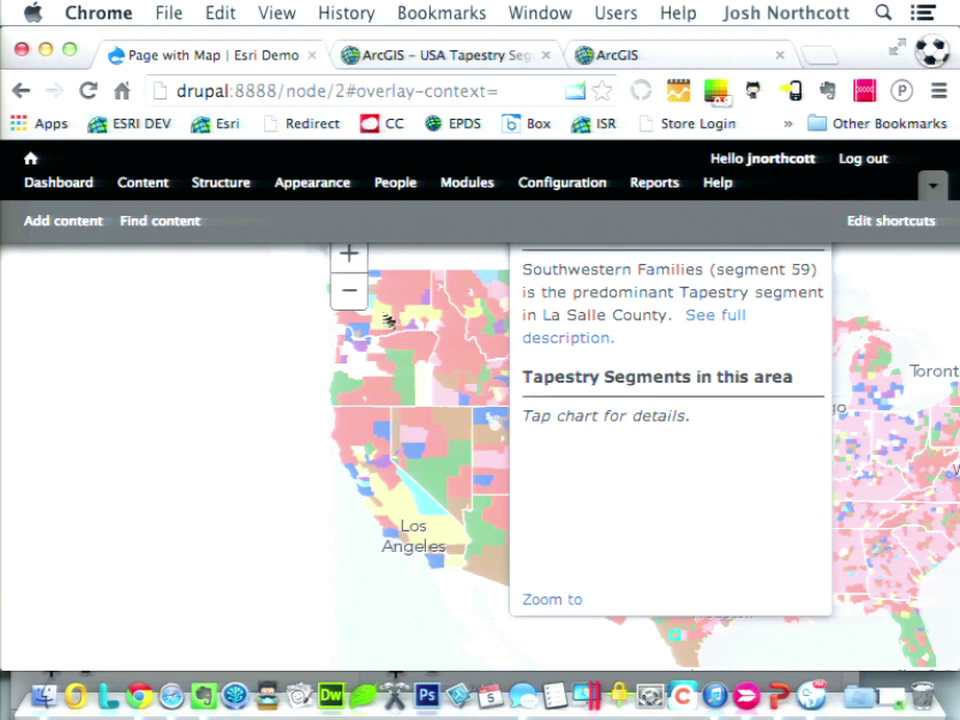
pyautogui.click(348, 256)
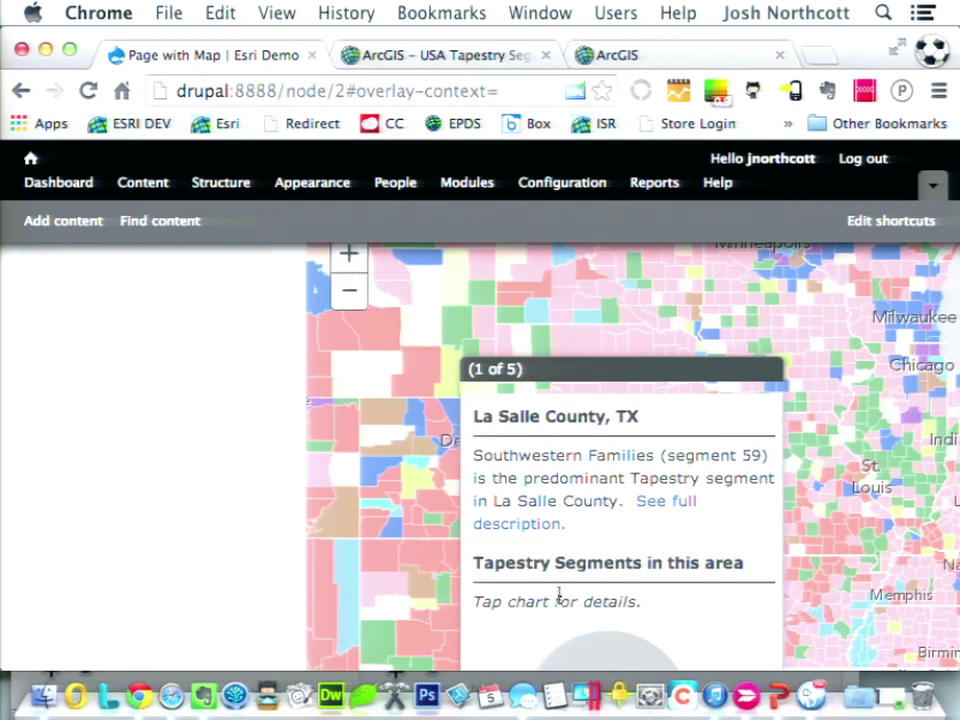
# Switch to the DrupalCon Austin presentation in PowerPoint and start the slide show from slide 8.
pyautogui.click(779, 693)
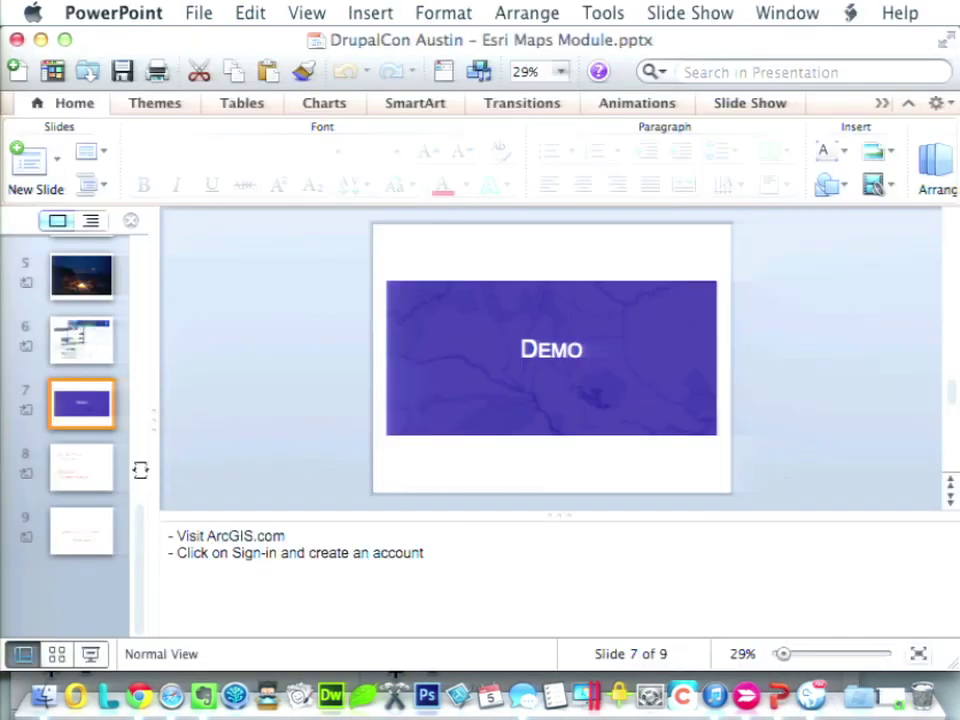
pyautogui.click(94, 470)
pyautogui.click(88, 656)
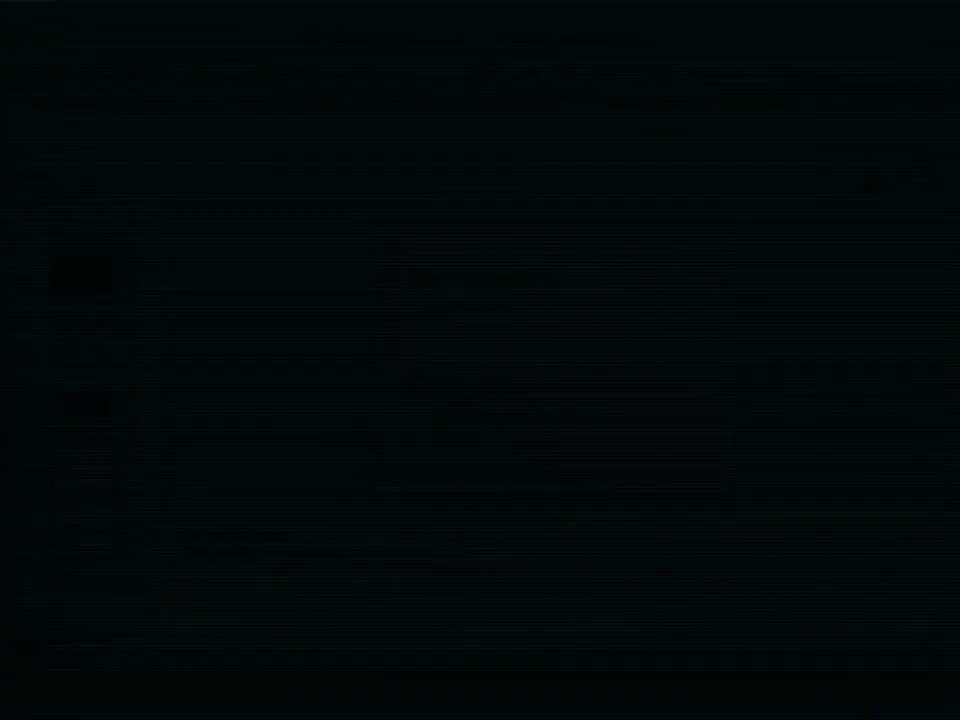